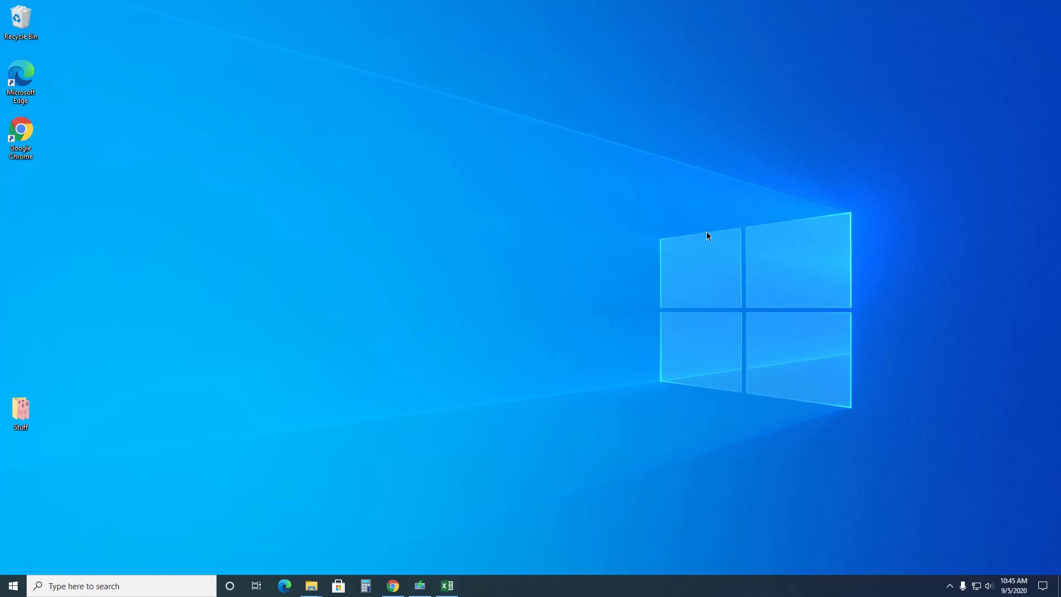
Launch Edge, dismiss the default-browser prompt and search Bing for 'update edge browser'.
double_click(25, 81)
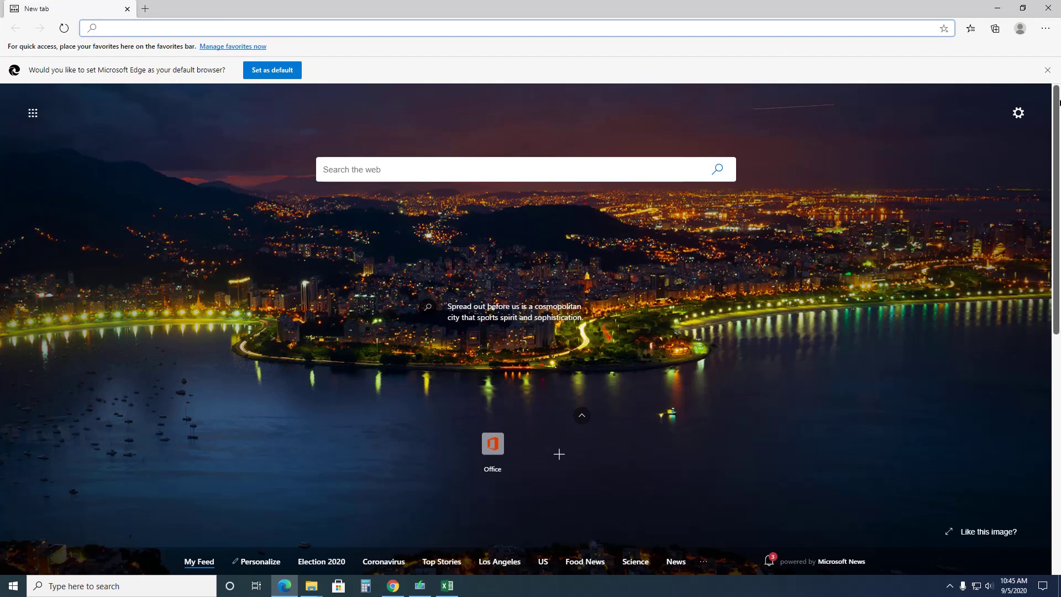
click(1047, 69)
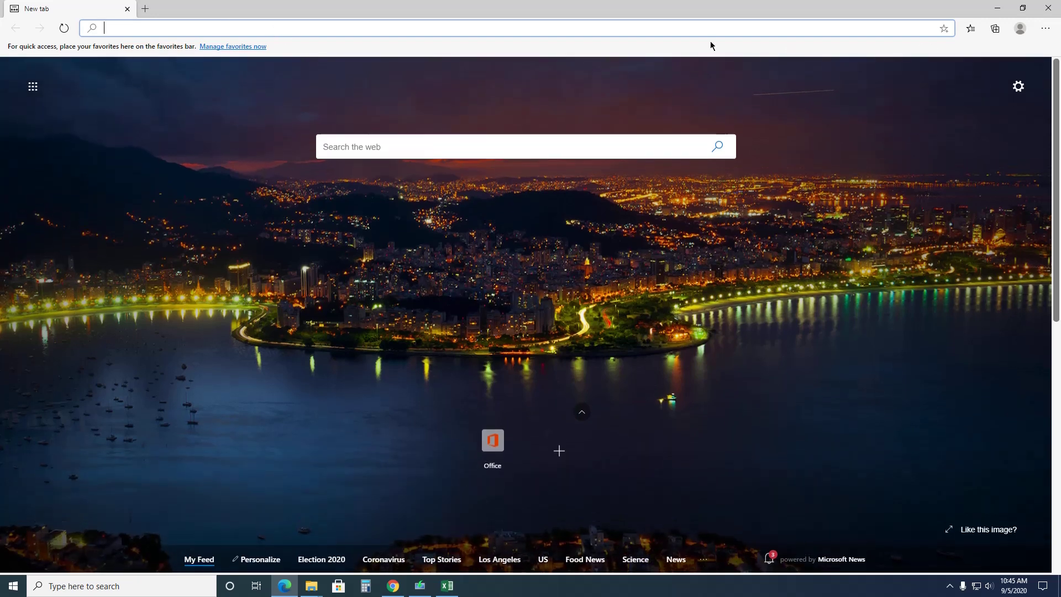
click(366, 151)
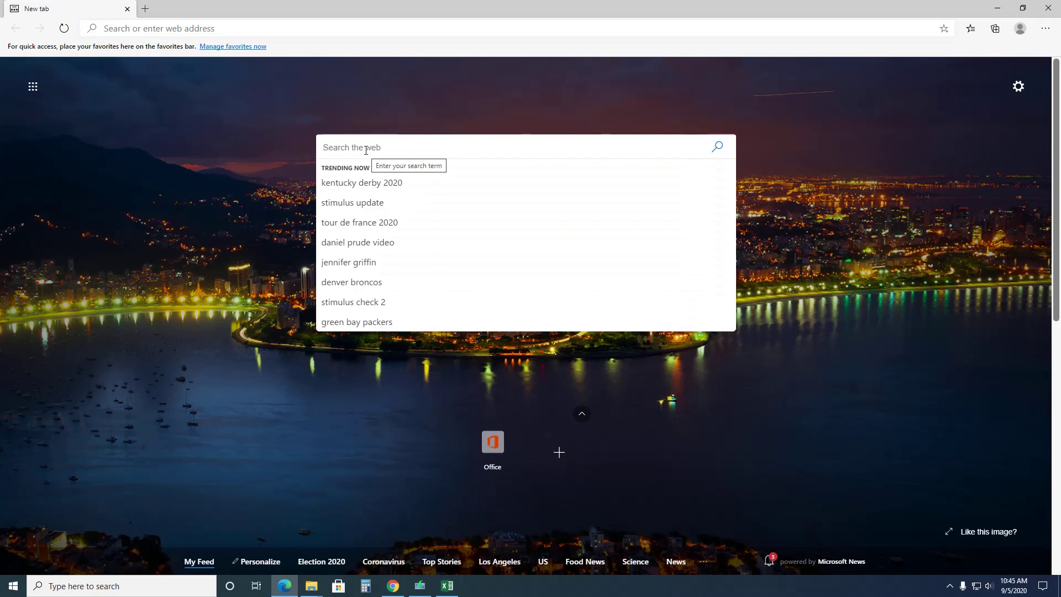
text(upda)
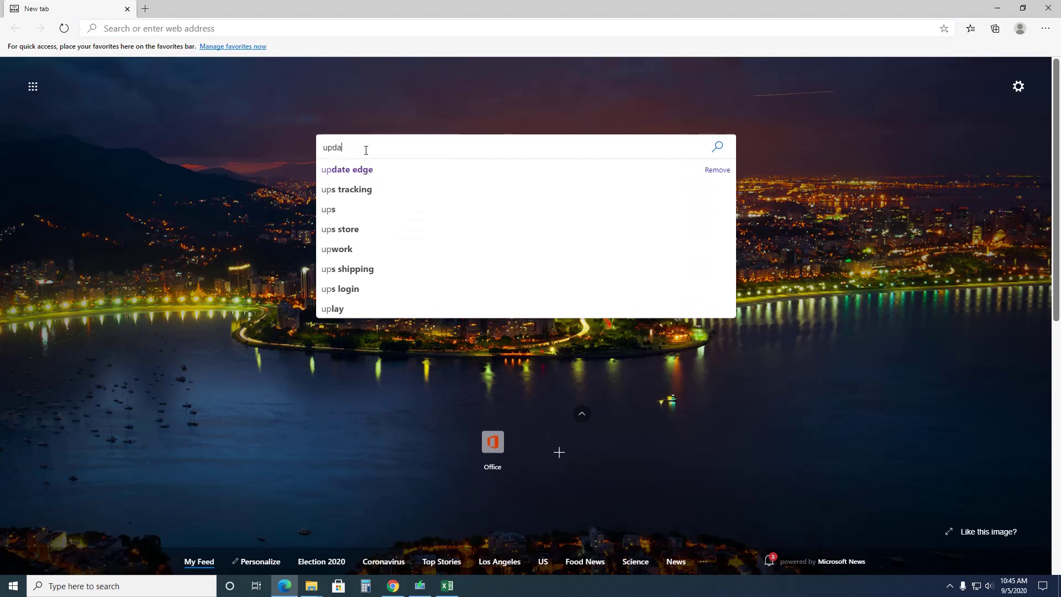
text(te edge )
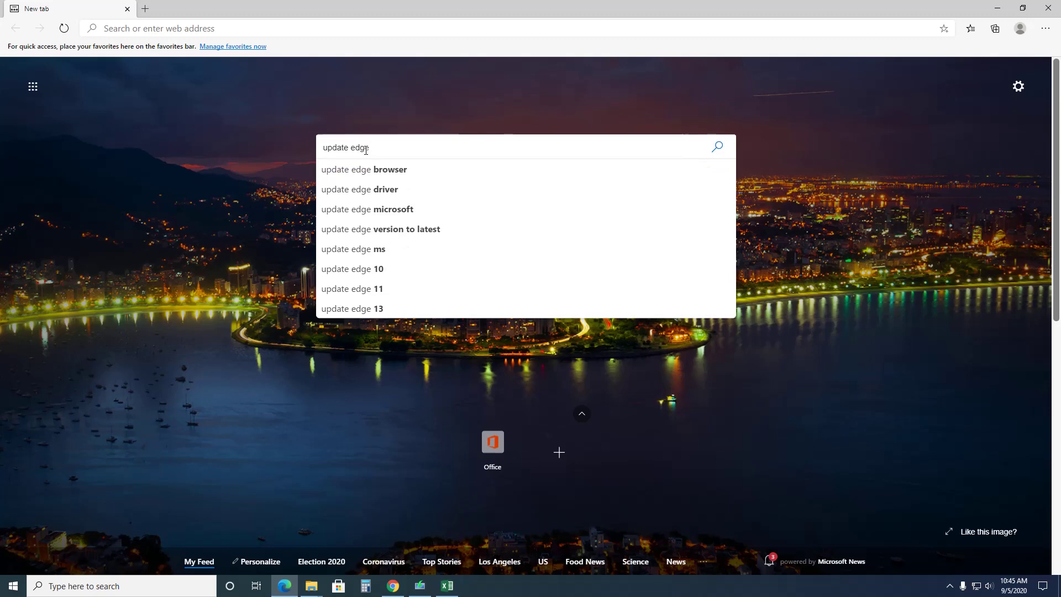
text(browser)
key(Return)
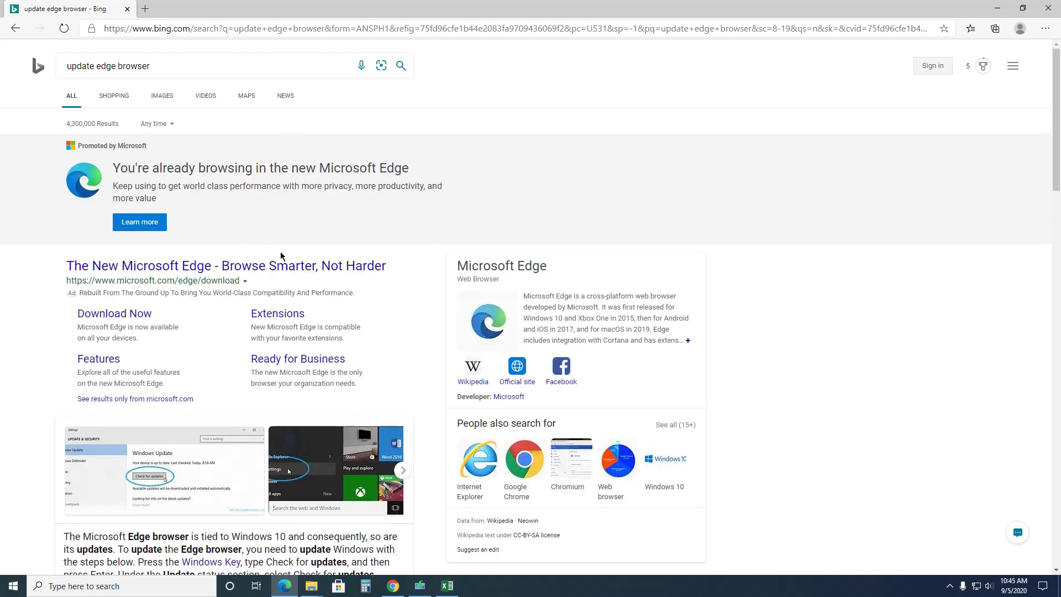
Scroll down the Bing results for 'update edge browser'.
scroll(331, 211, down, 1)
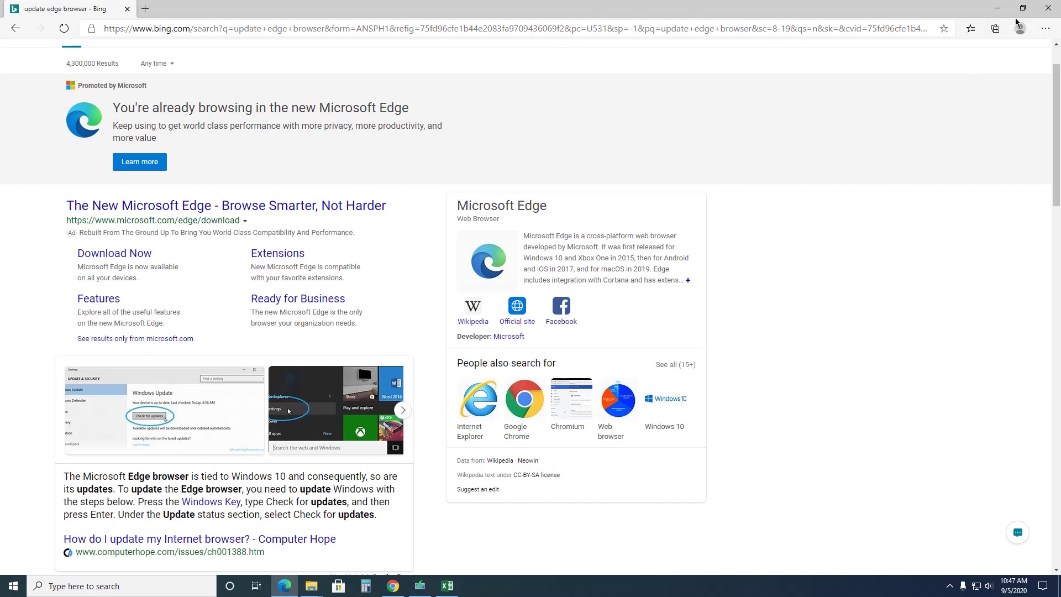
Switch tracking prevention from Balanced to Strict under Privacy, search, and services.
click(1044, 29)
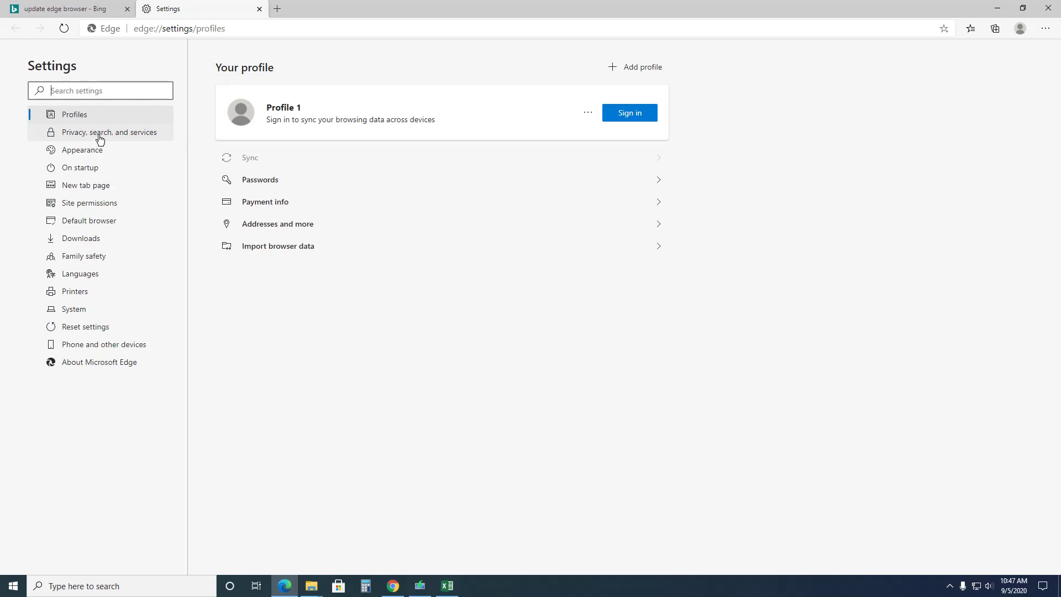
click(100, 138)
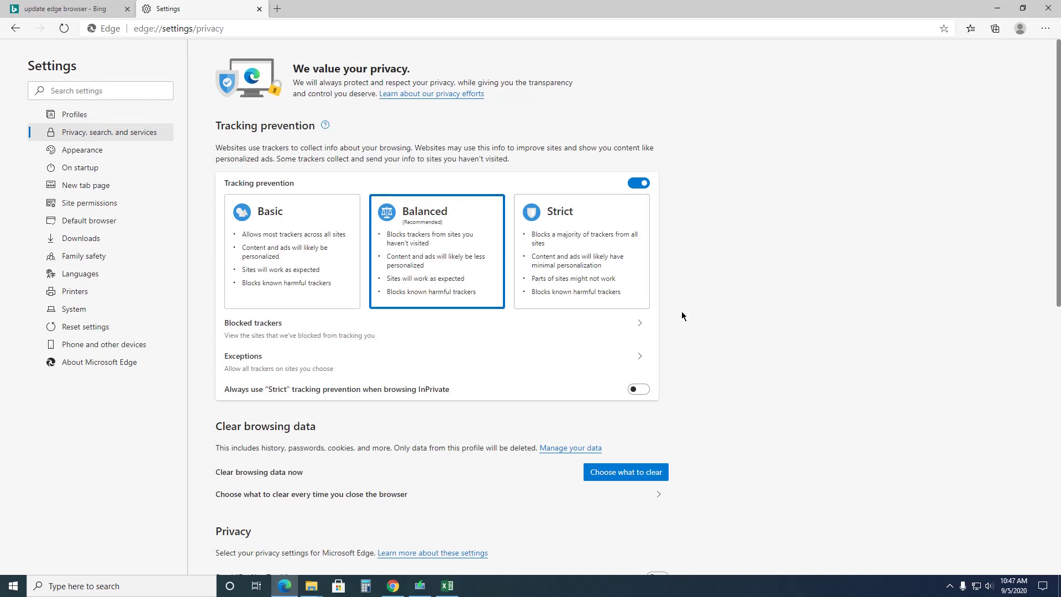
click(595, 251)
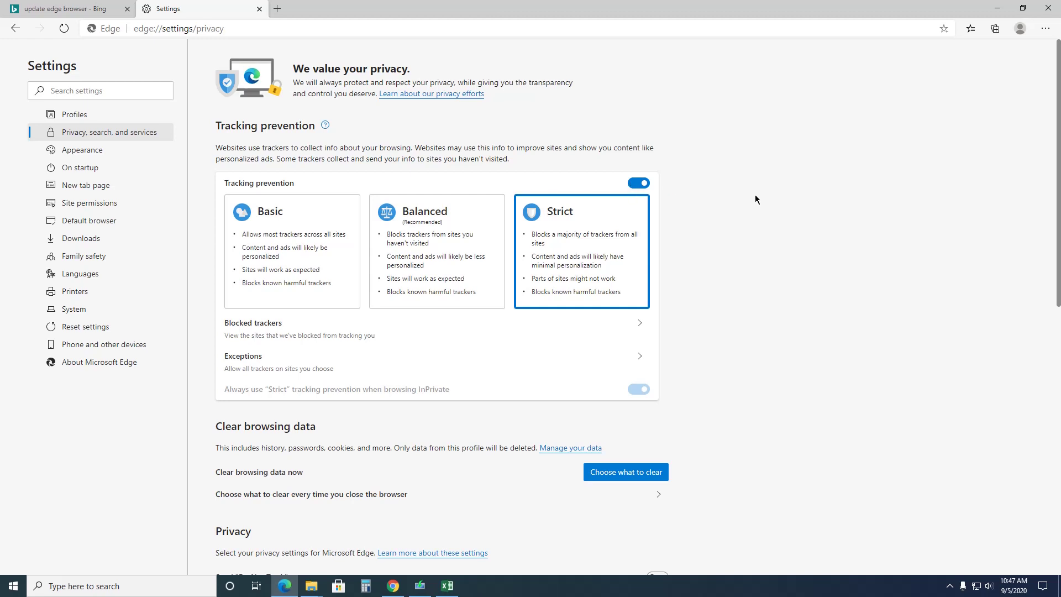
click(641, 325)
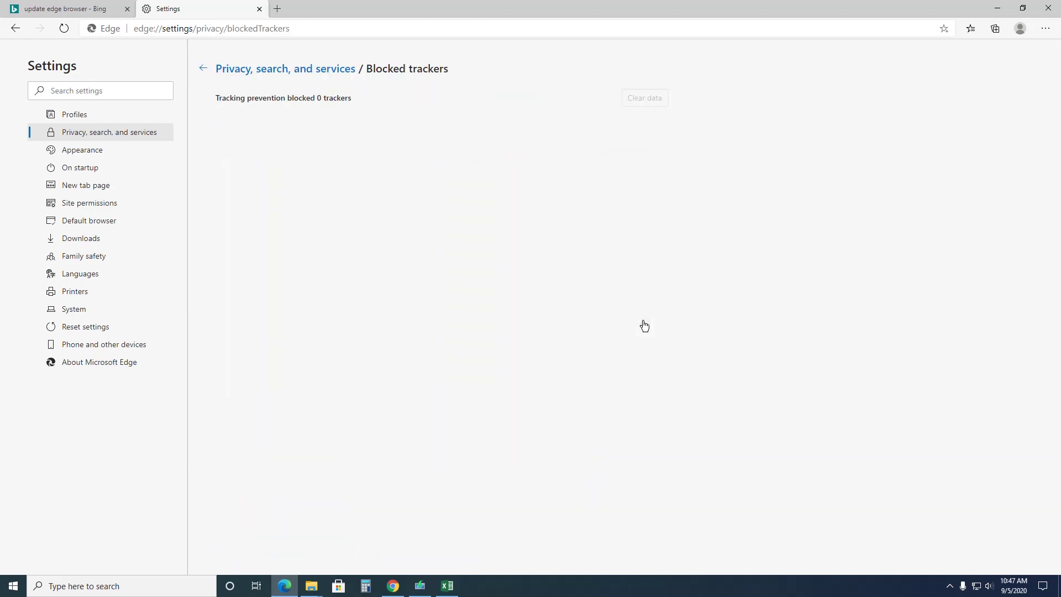
click(203, 68)
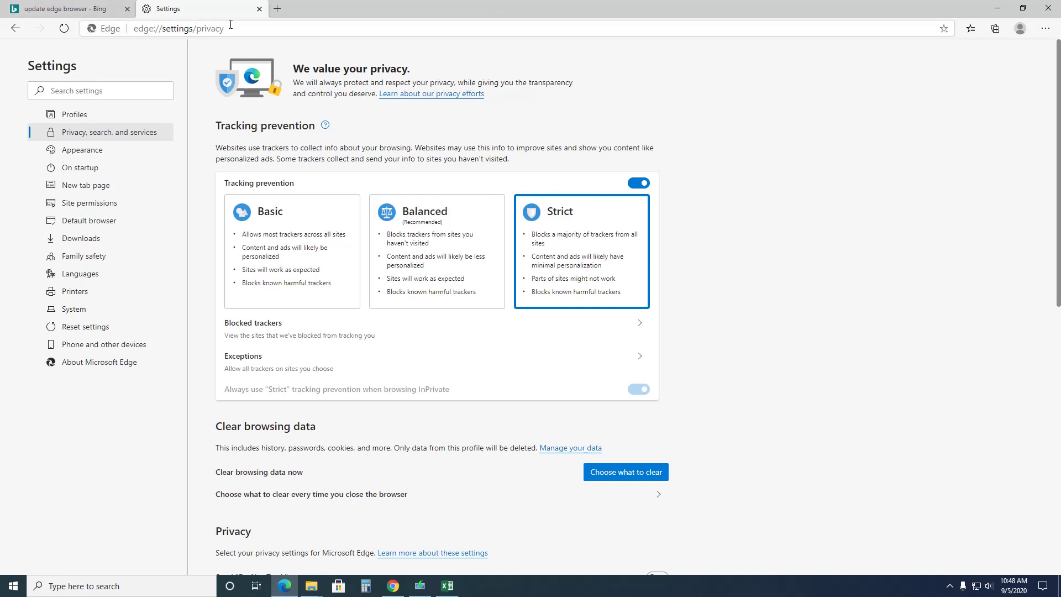
click(270, 30)
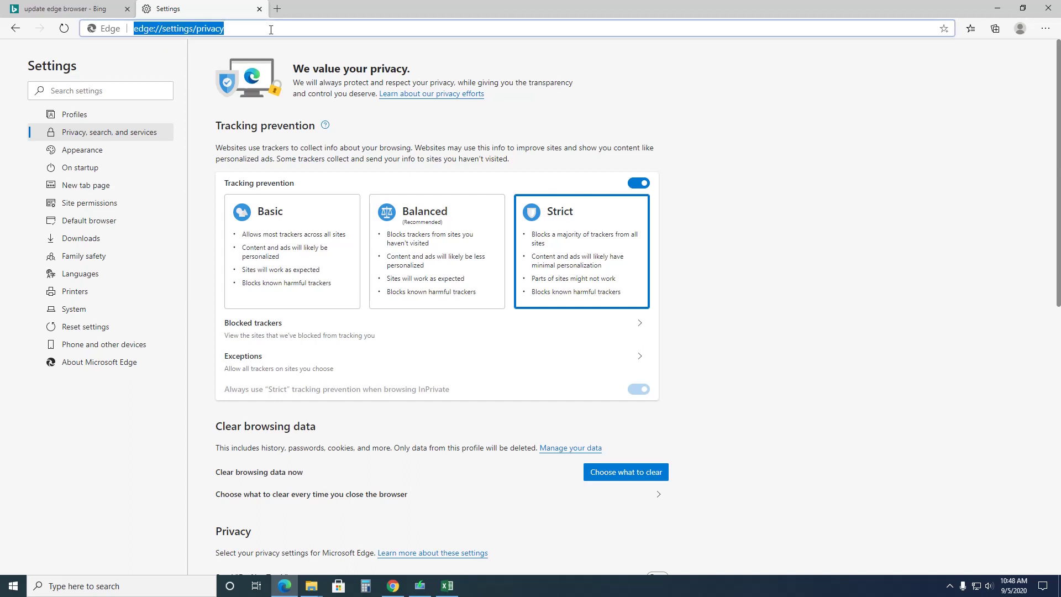
text(www.a)
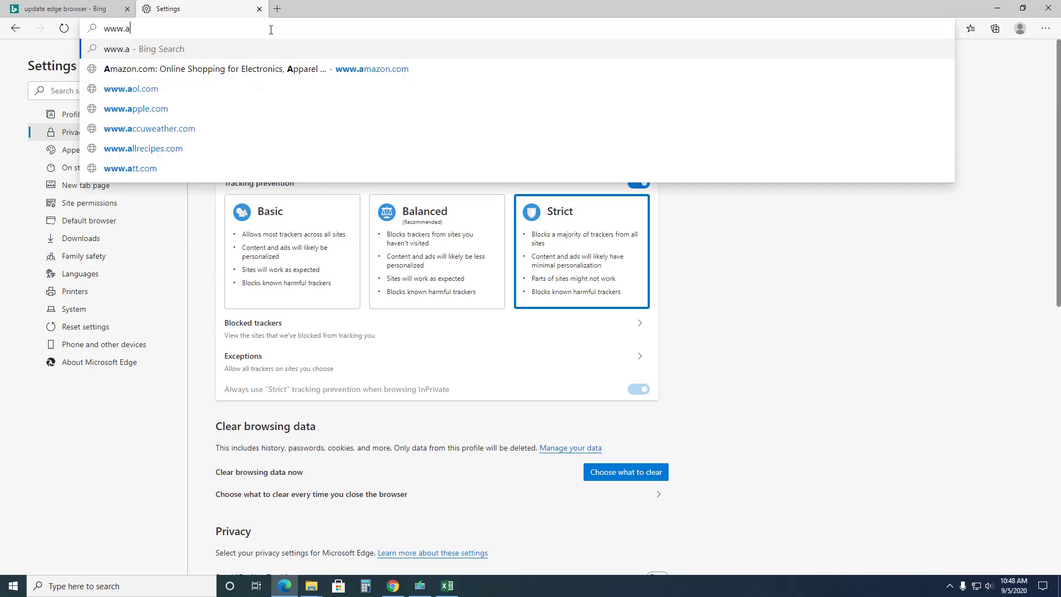
key(BackSpace)
text(latimes)
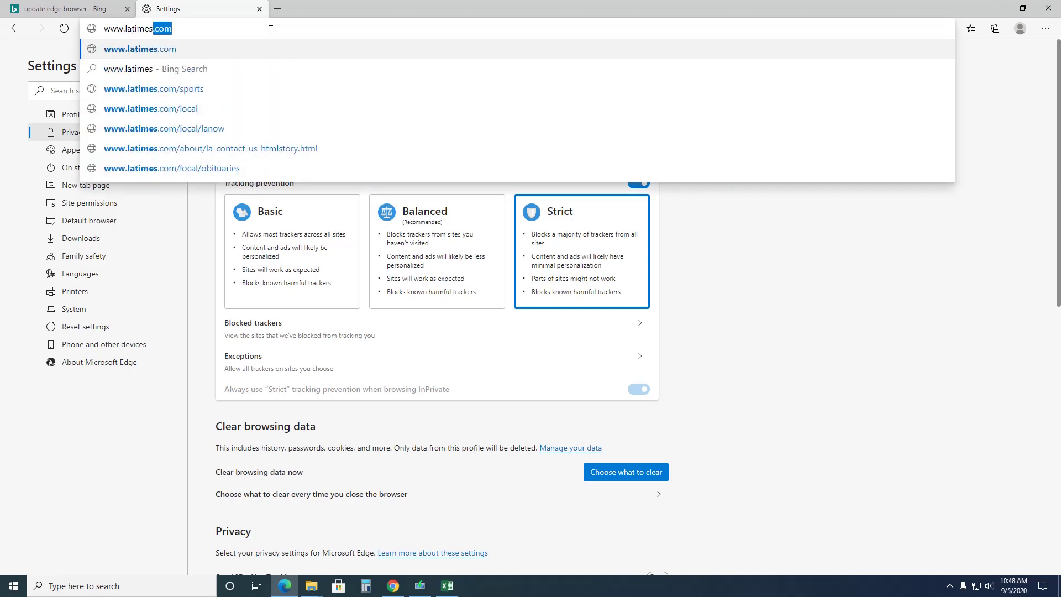
text(.com)
key(Return)
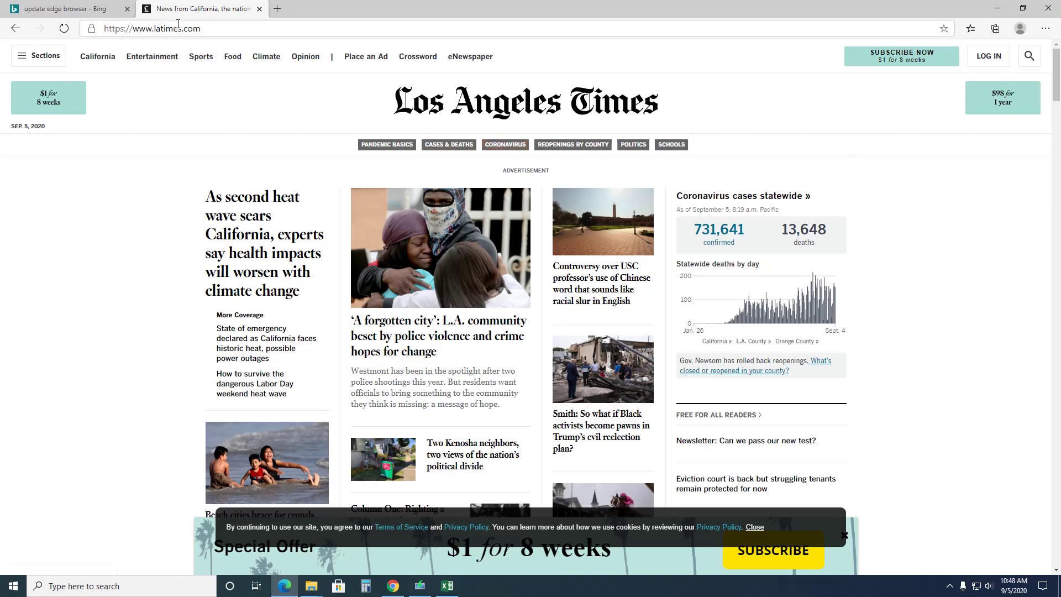
click(92, 29)
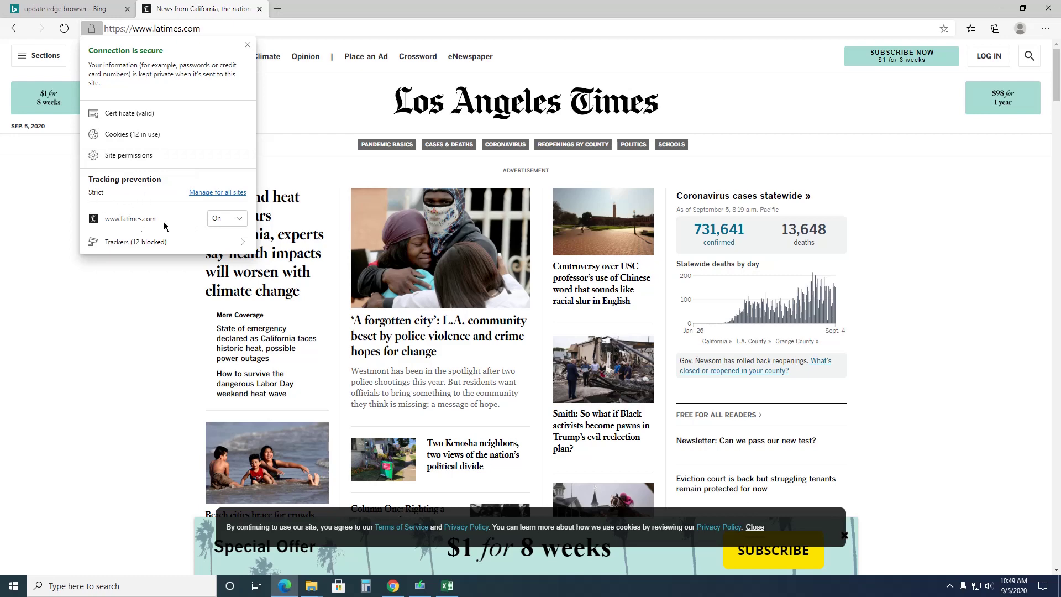
View latimes.com's Cookies (12 in use) list from the tracking dropdown, then close it with Done.
click(239, 219)
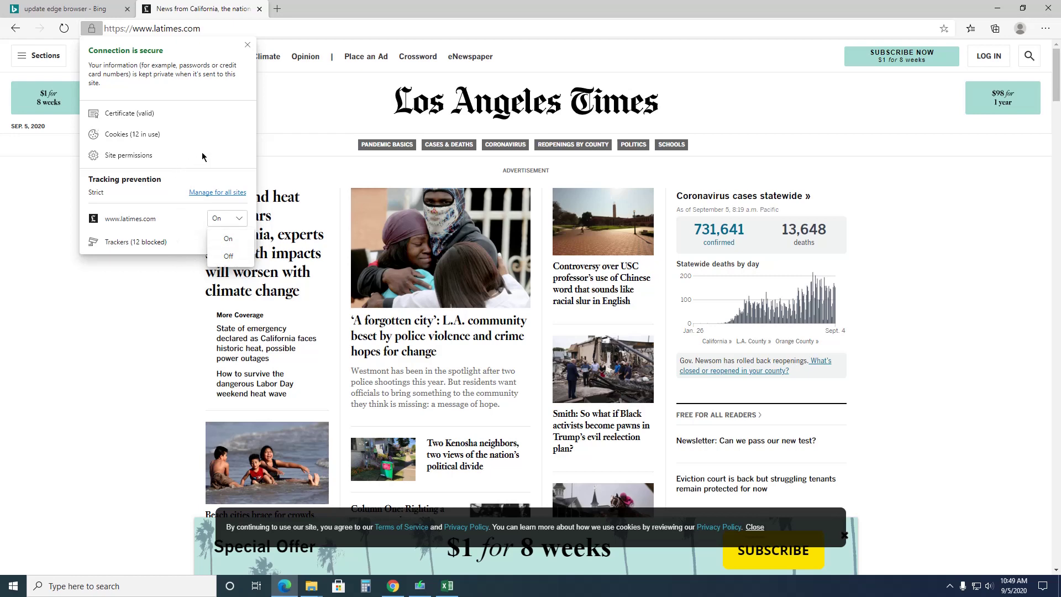
click(133, 135)
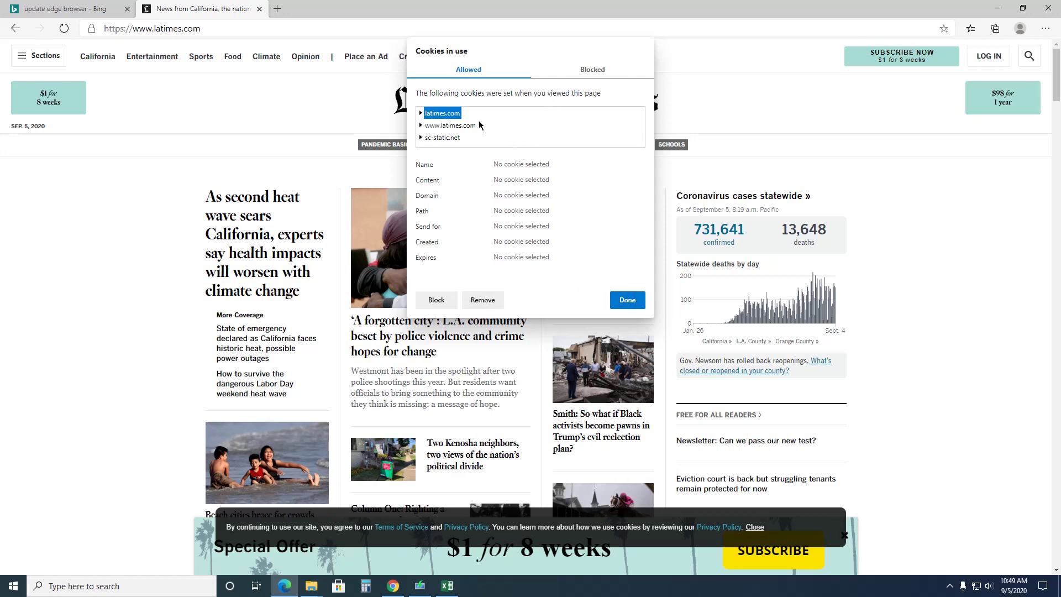
click(633, 303)
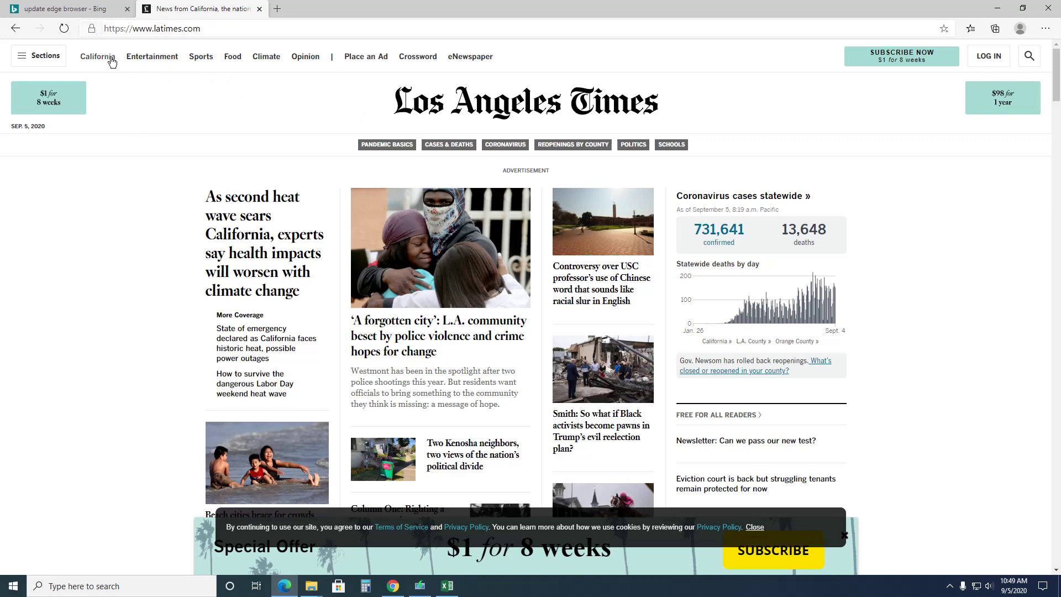
click(217, 29)
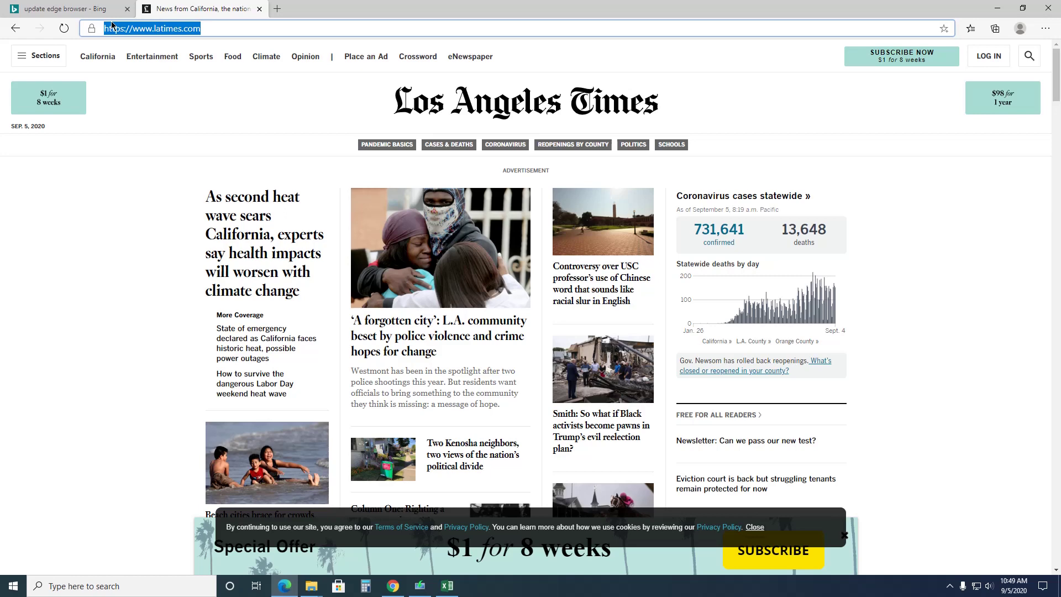
text(n)
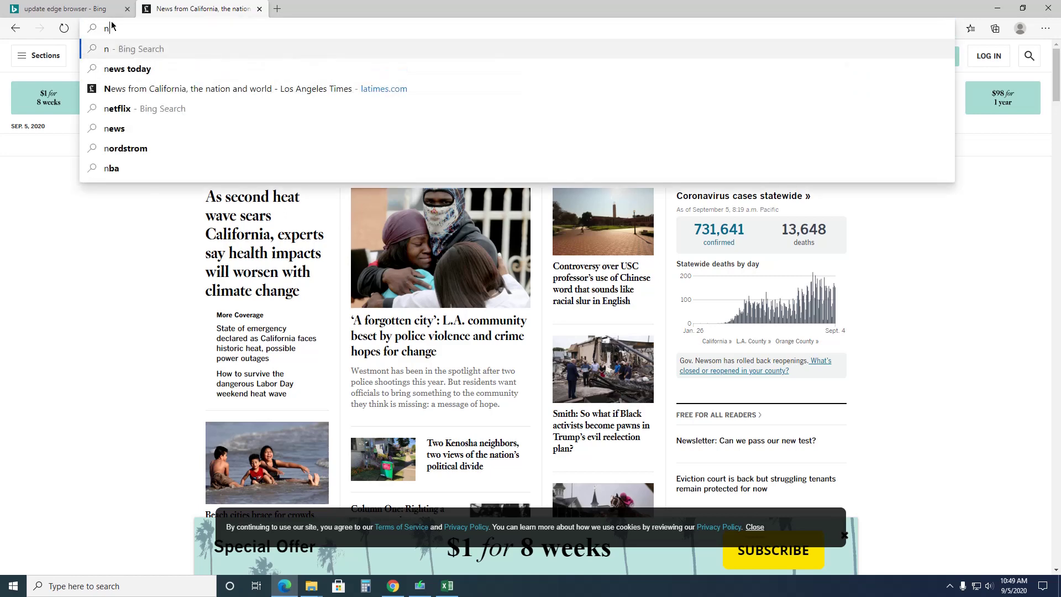
key(BackSpace)
text(www.ny)
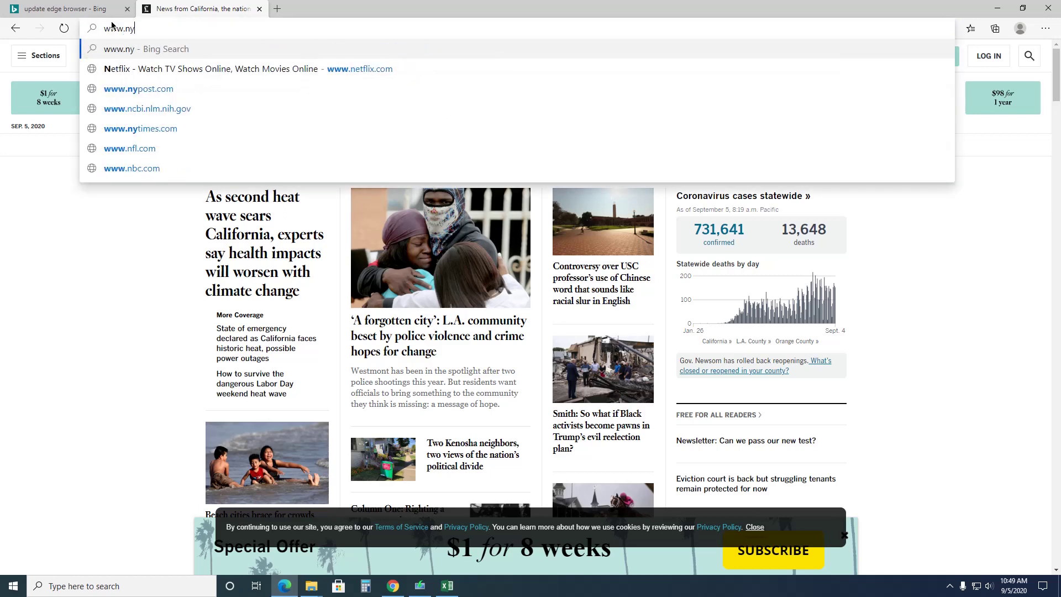
text(times.com)
key(Return)
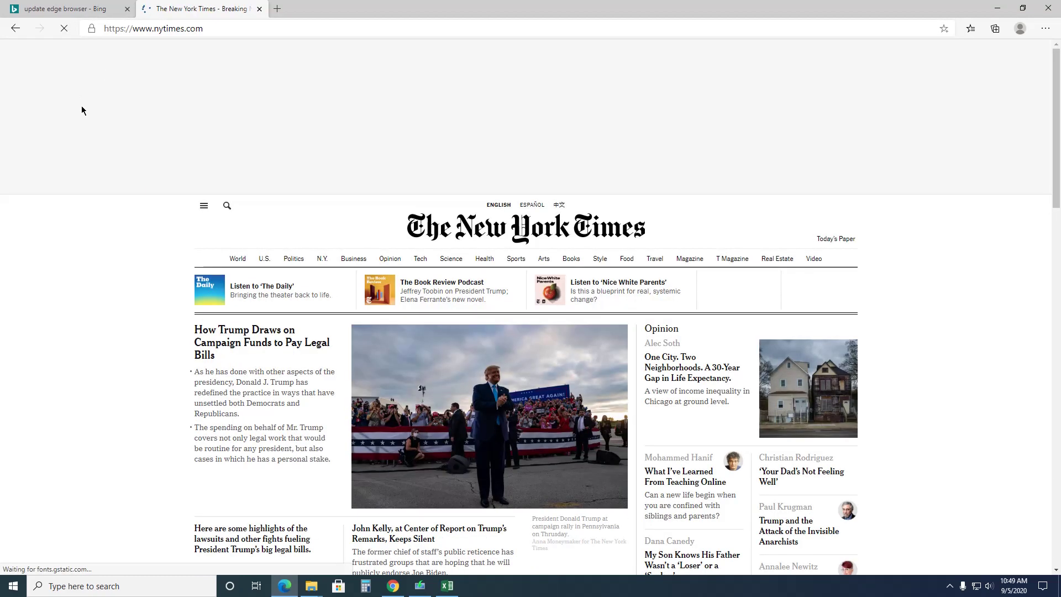
click(90, 29)
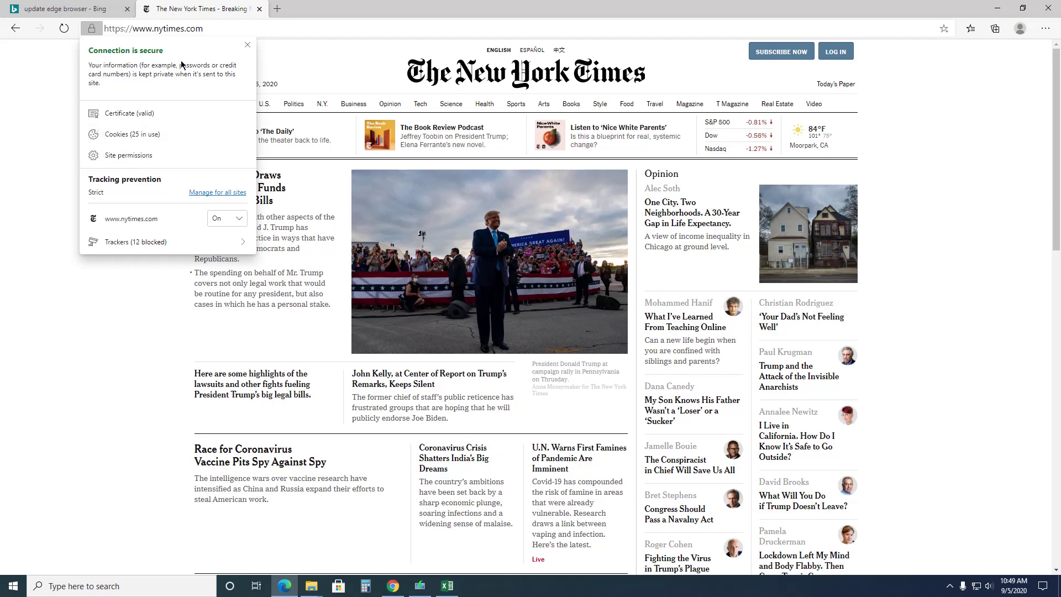
click(248, 48)
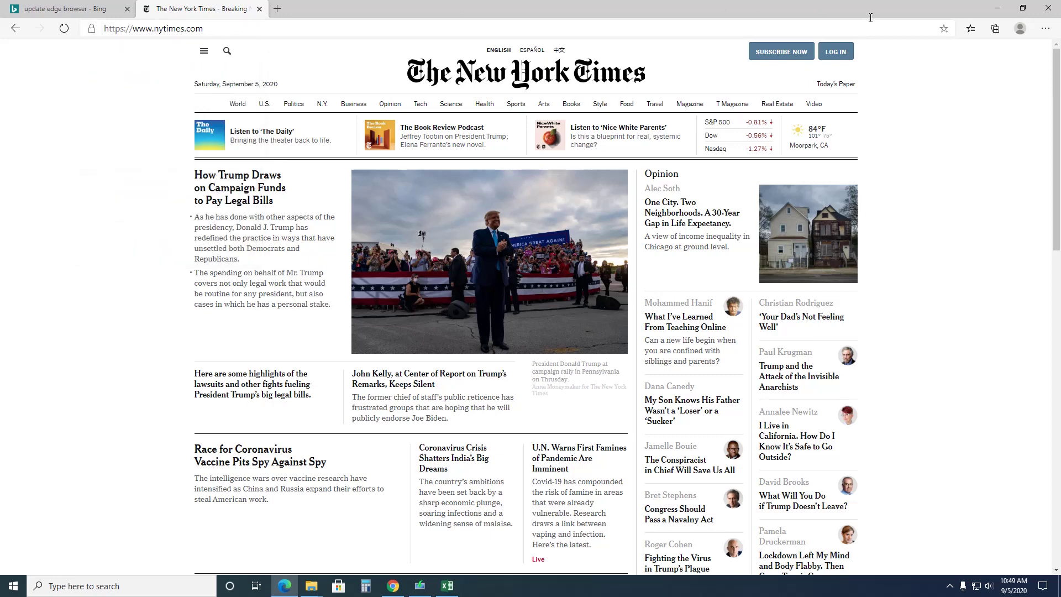
Close the New York Times tab and open Clear browsing data in the privacy settings.
click(259, 9)
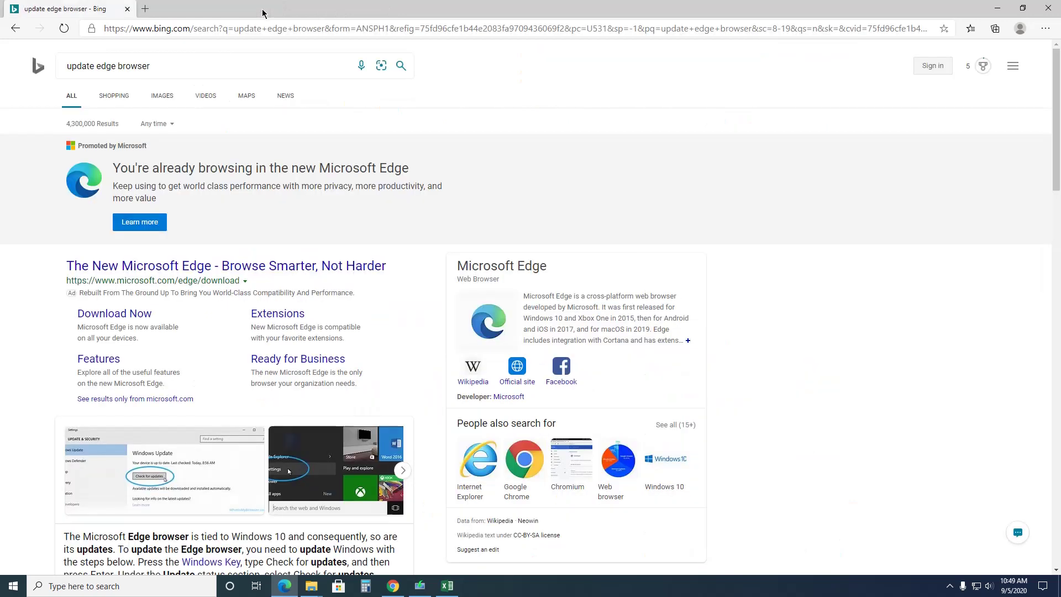
click(1043, 30)
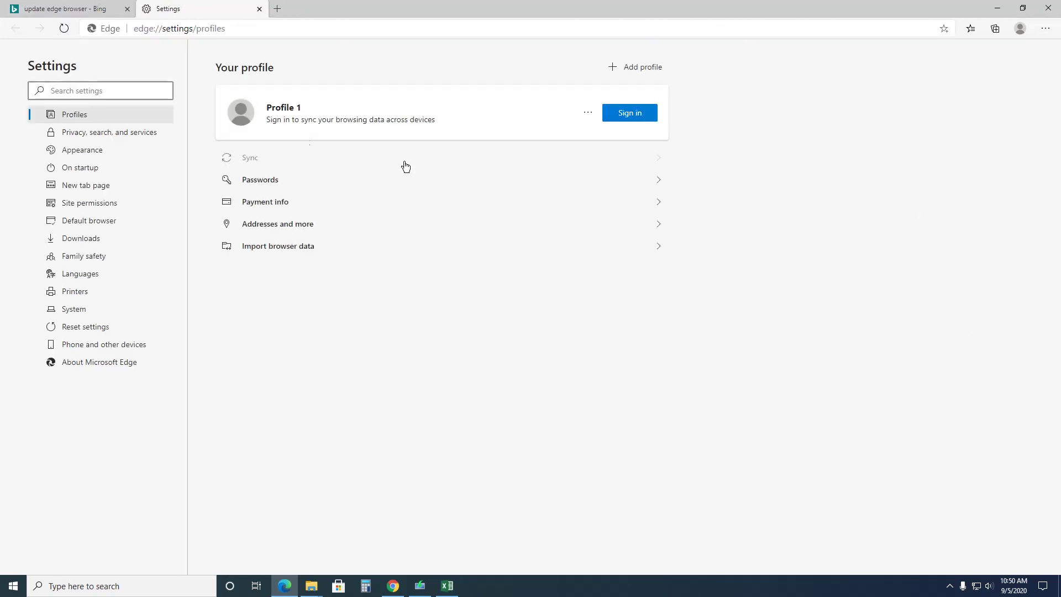
click(147, 135)
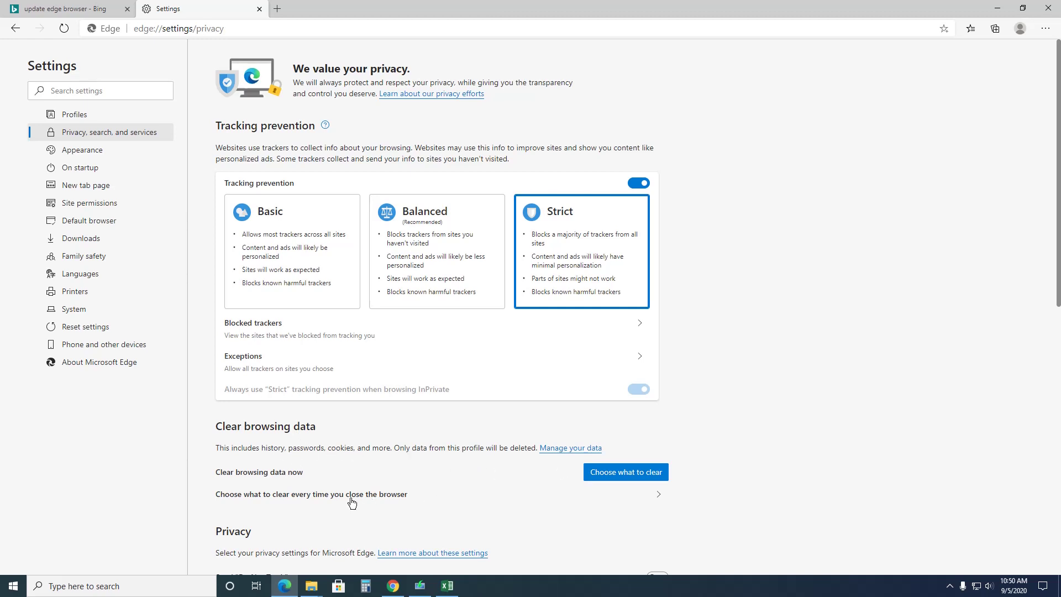
click(634, 474)
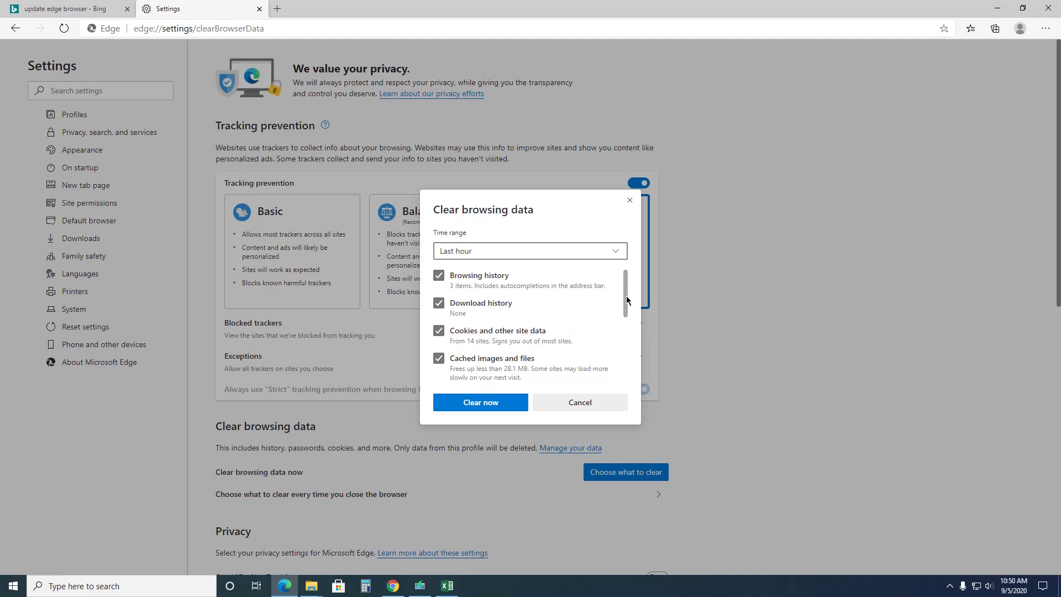
Add Hosted app data and previous Edge version data, then clear the last hour's browsing data.
drag(625, 297, 634, 340)
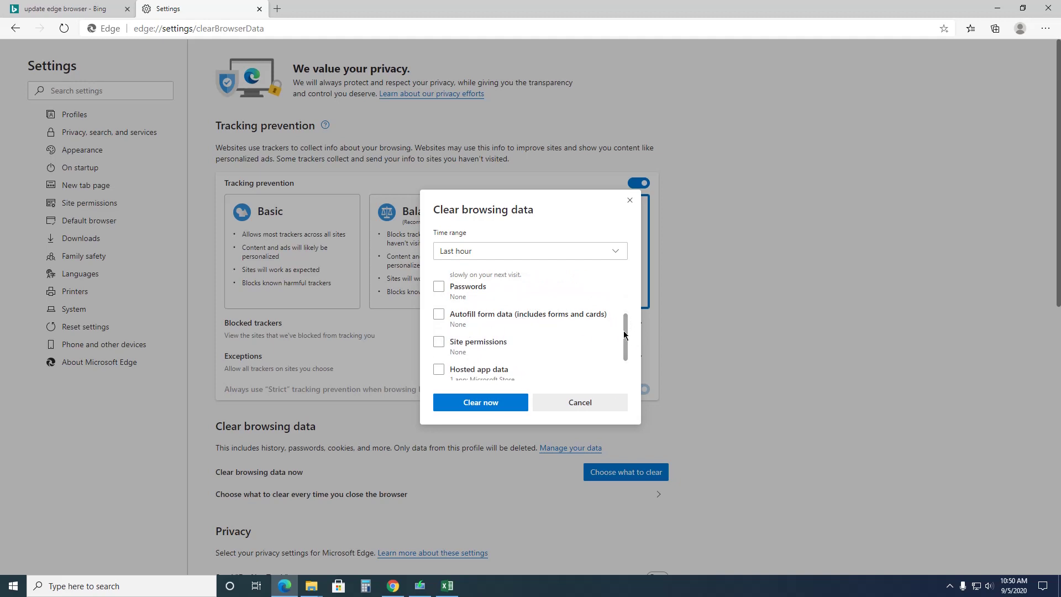
drag(624, 335, 627, 361)
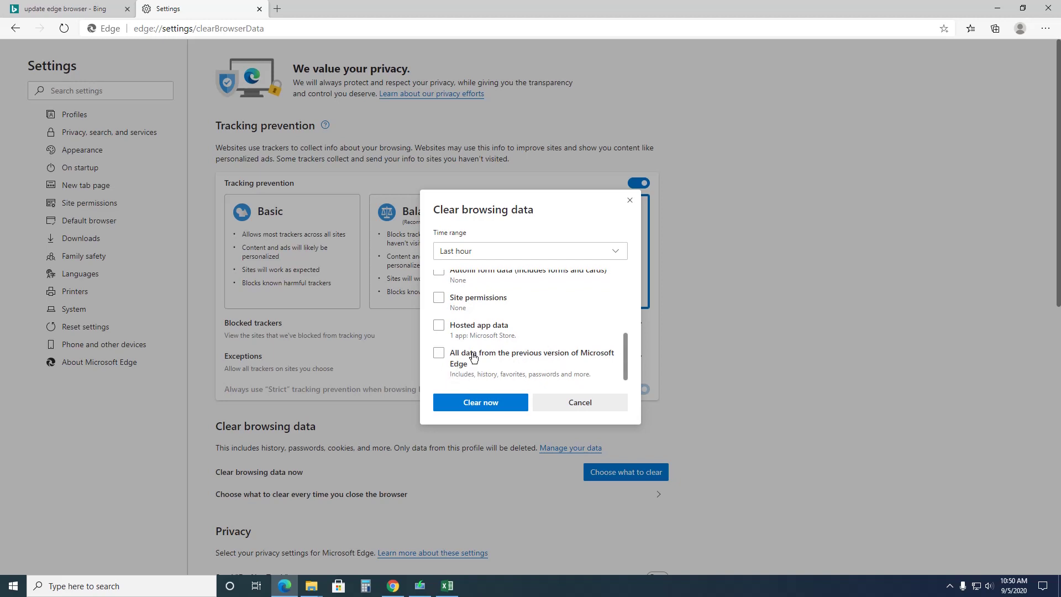
drag(627, 362, 618, 291)
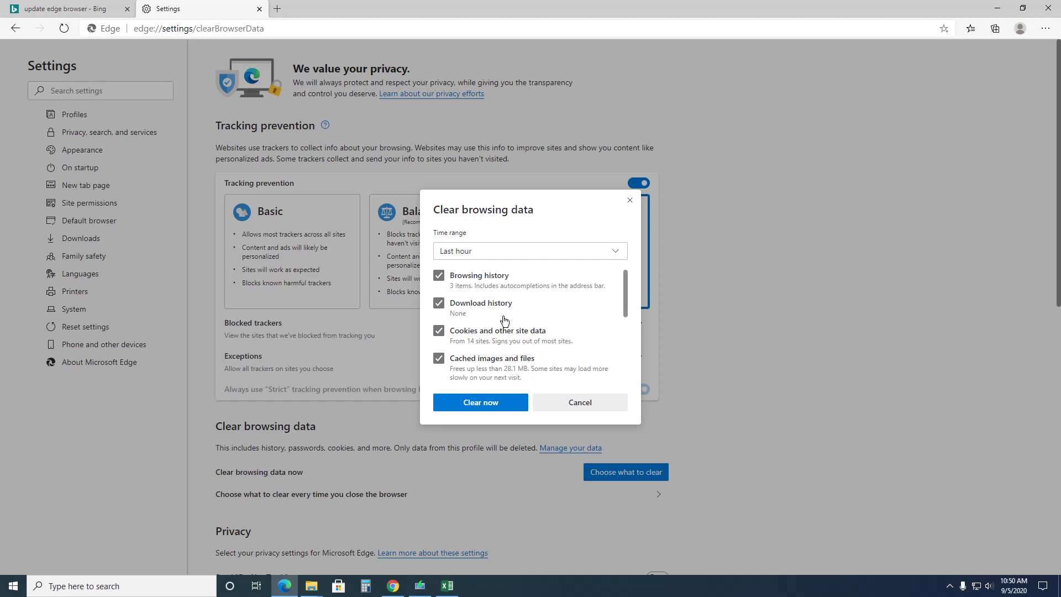
drag(626, 288, 622, 321)
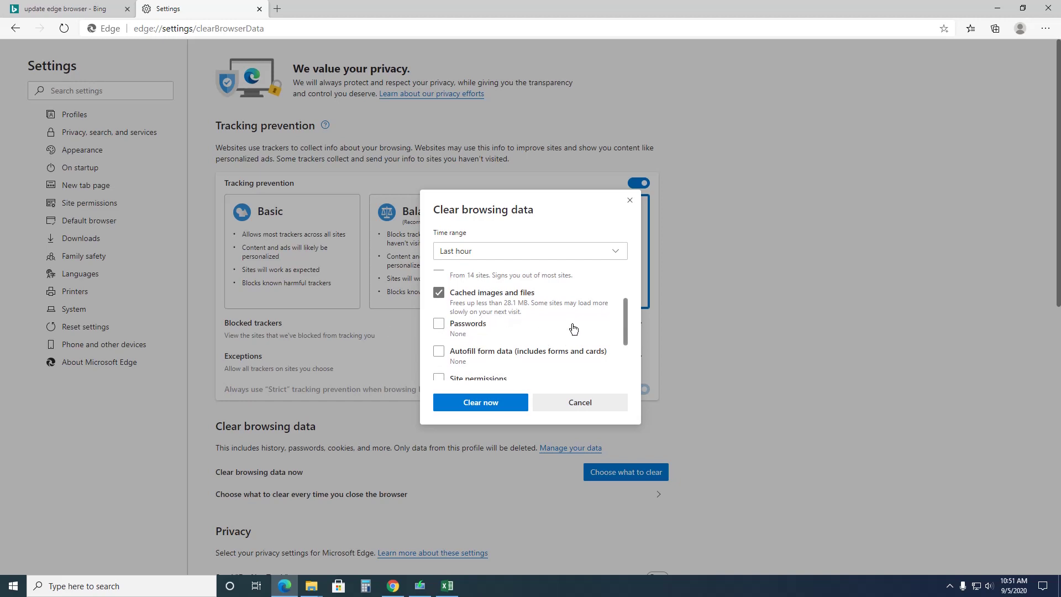
drag(625, 326, 631, 344)
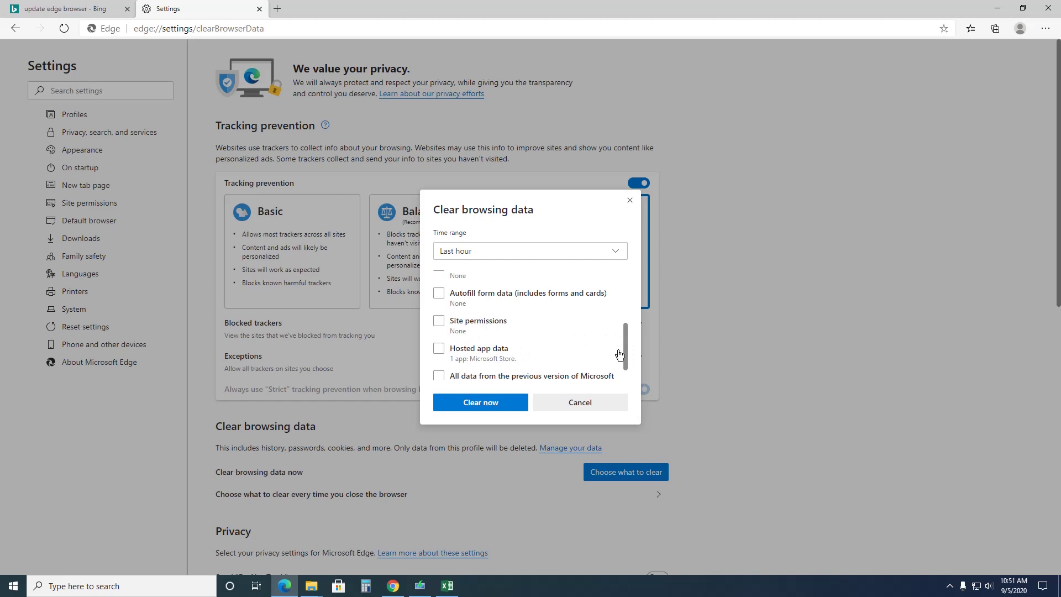
drag(628, 355, 632, 370)
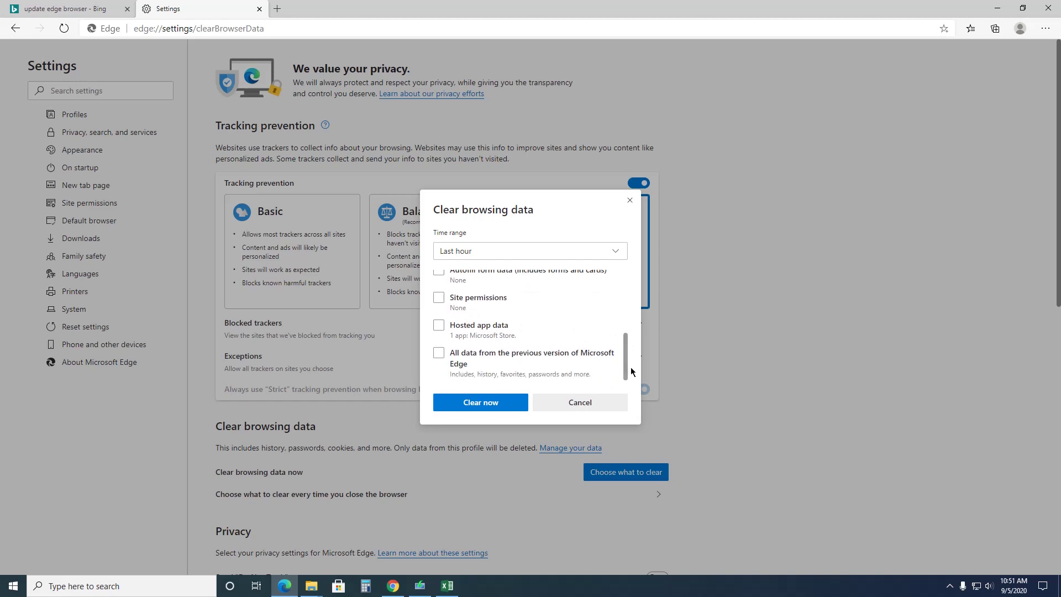
click(439, 326)
click(440, 354)
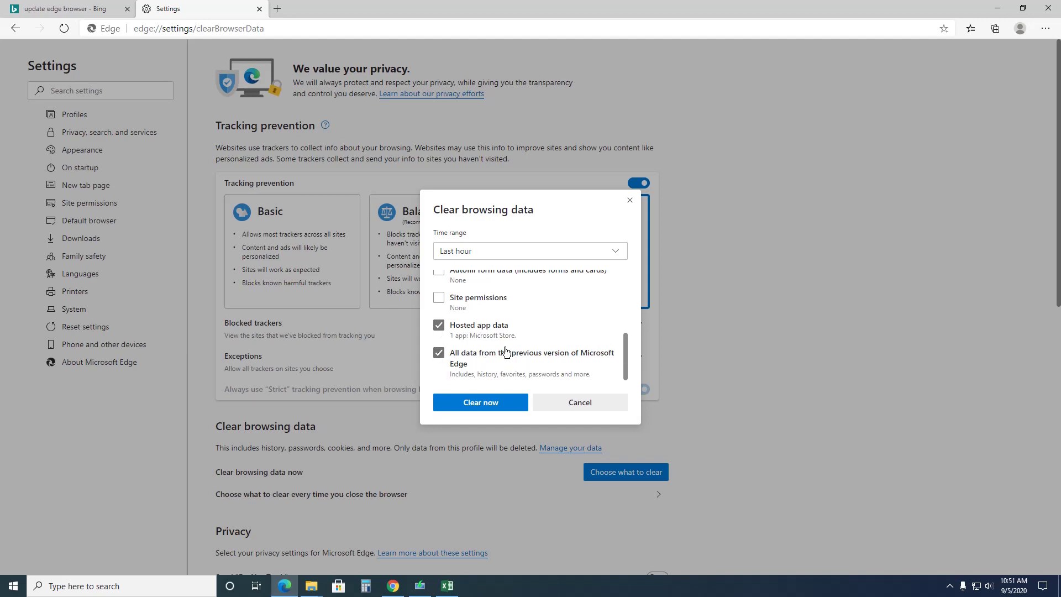
click(507, 405)
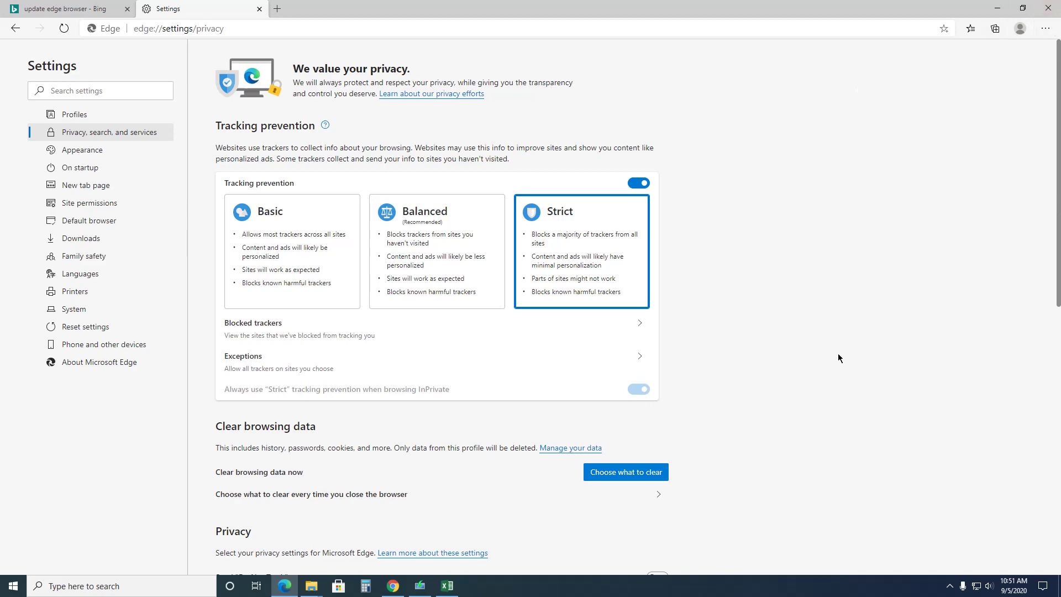
Turn off 'Suggest similar sites when a website can't be found' under Services.
scroll(813, 320, down, 5)
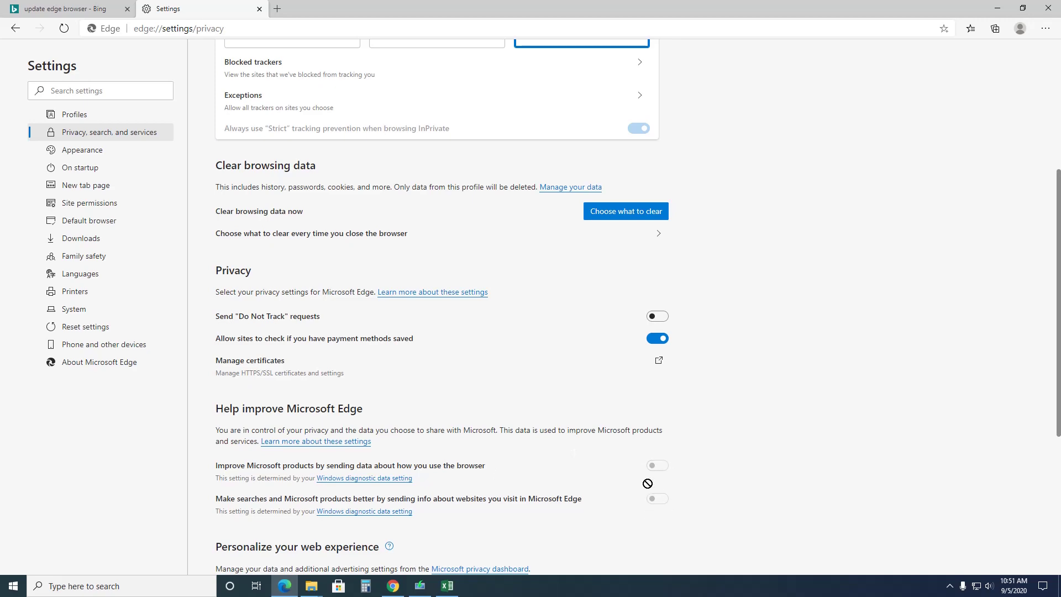
scroll(806, 469, down, 2)
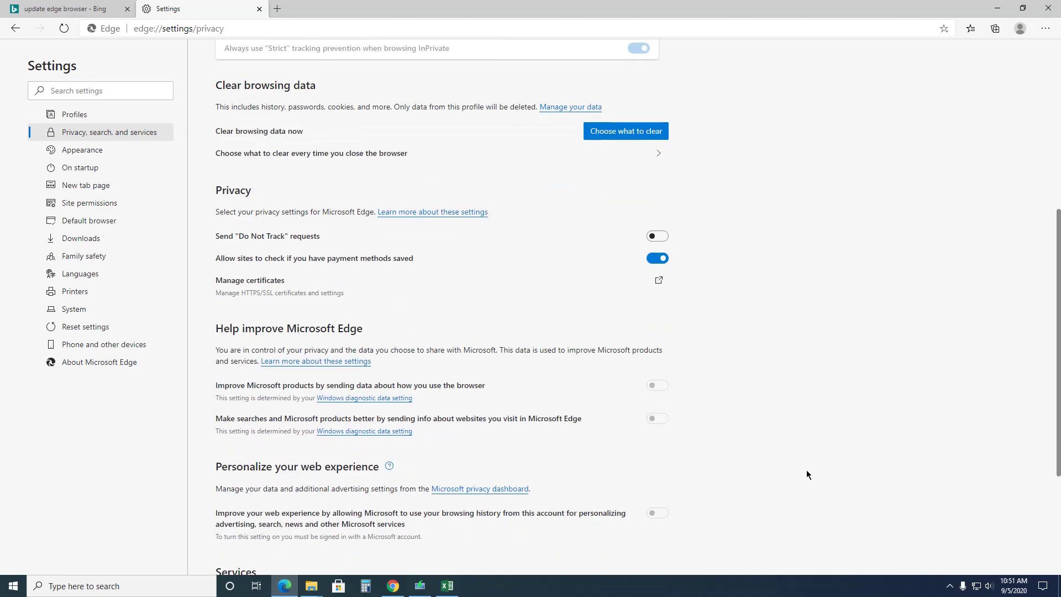
scroll(806, 470, down, 3)
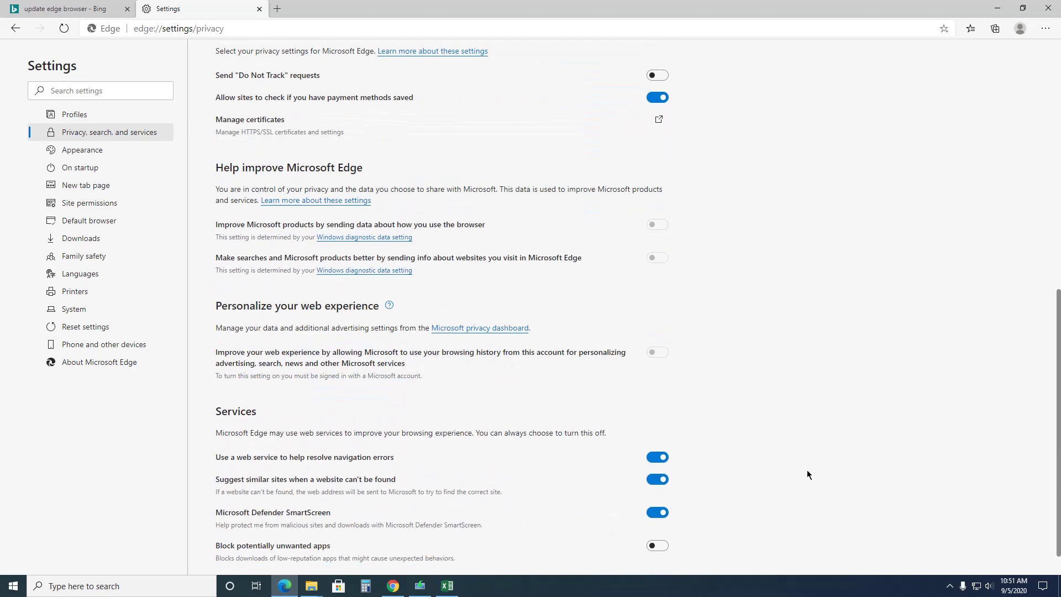
scroll(806, 470, down, 1)
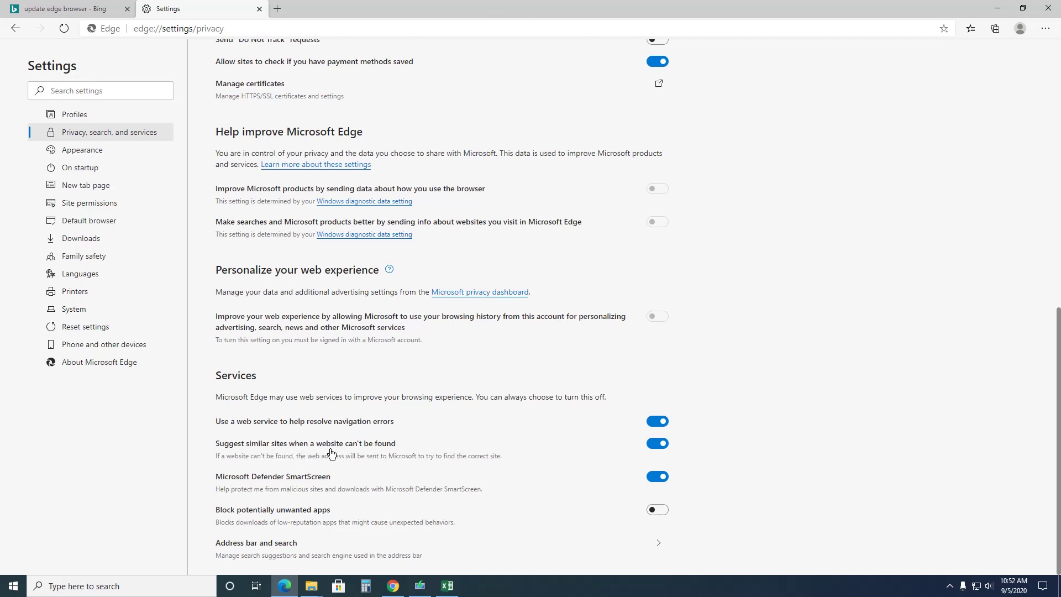
click(655, 448)
scroll(603, 460, up, 1)
scroll(603, 460, down, 1)
scroll(808, 235, up, 1)
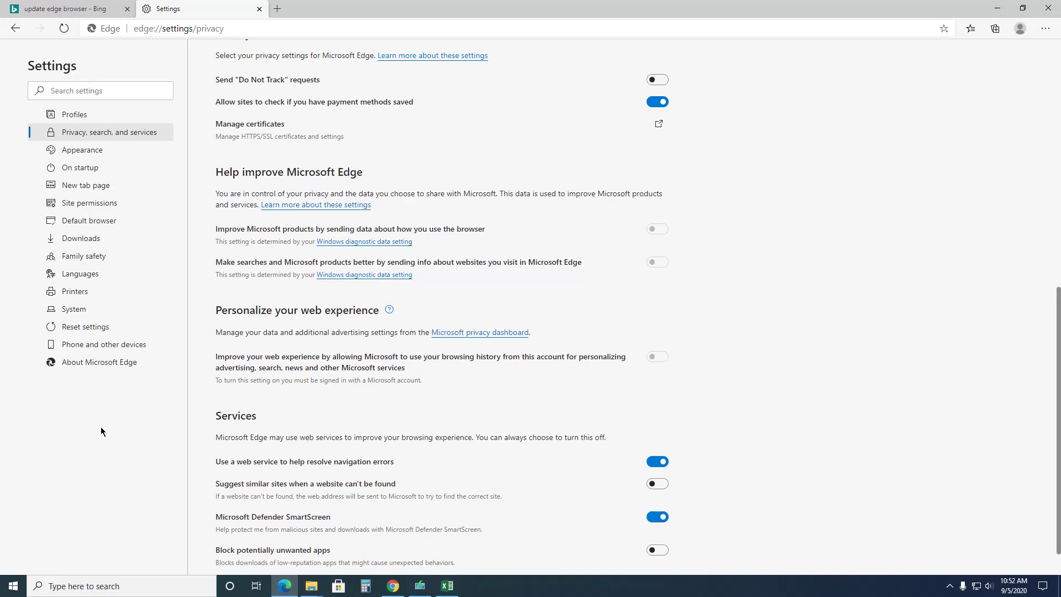
scroll(848, 293, up, 7)
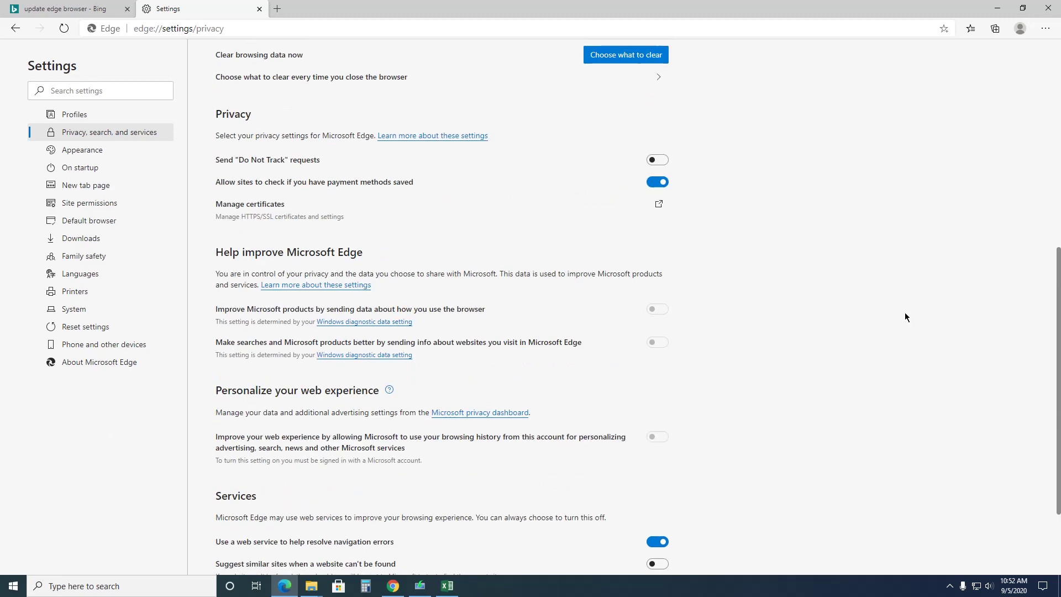
scroll(734, 305, up, 2)
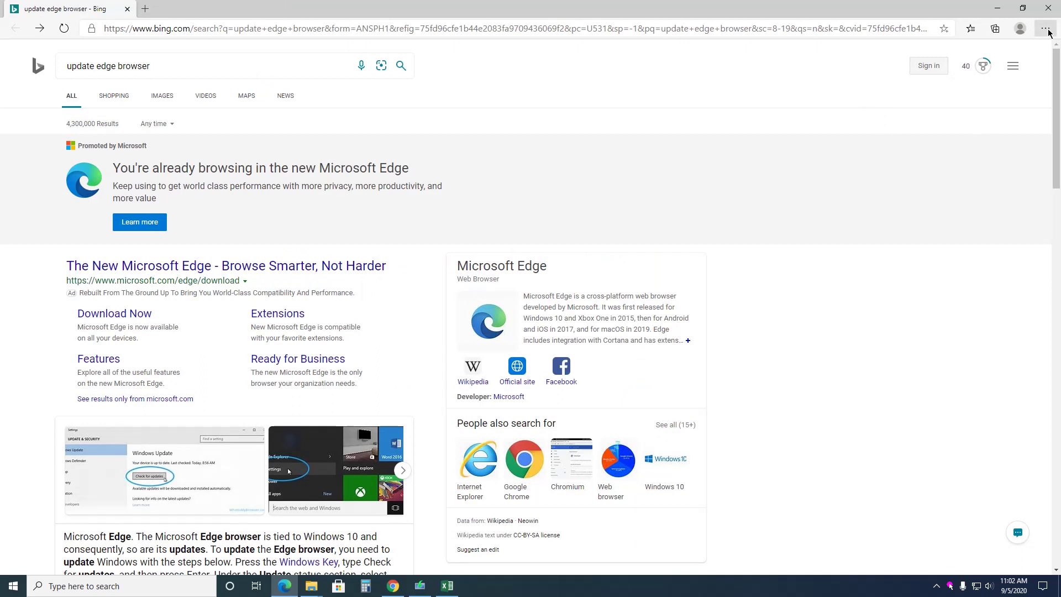
From Extensions, search the Add-ons store for 'cookie autodelete' and add Cookie AutoDelete to Edge.
click(1046, 32)
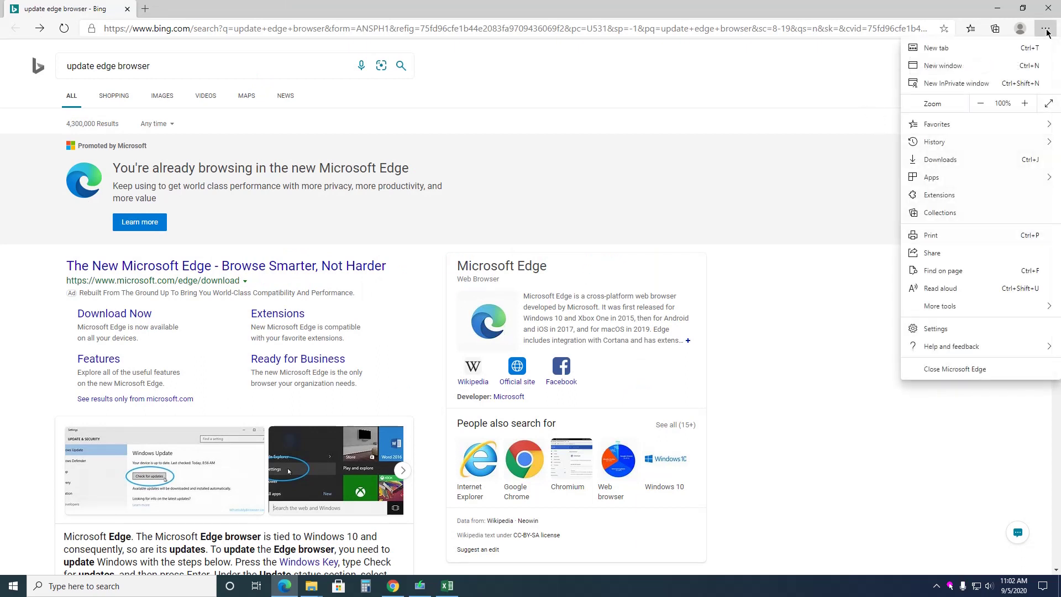
click(940, 195)
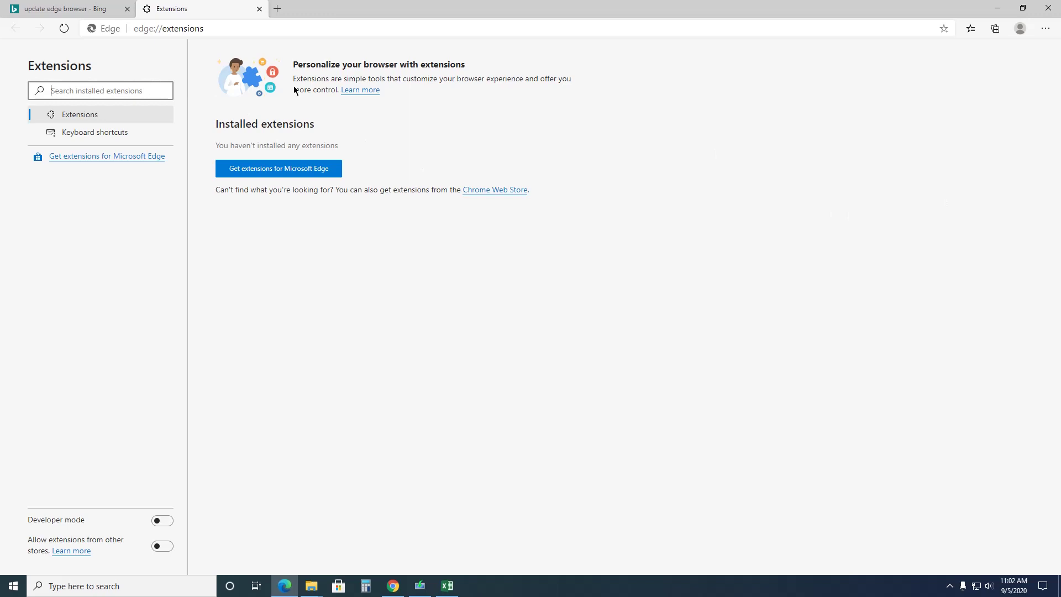
click(300, 169)
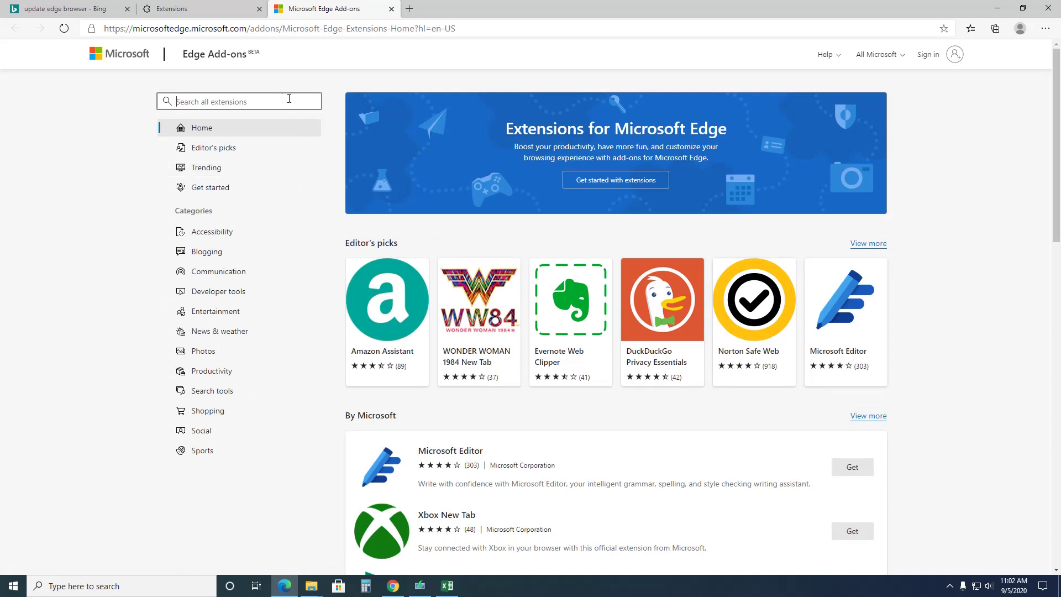
text(cookie autodelete)
key(Return)
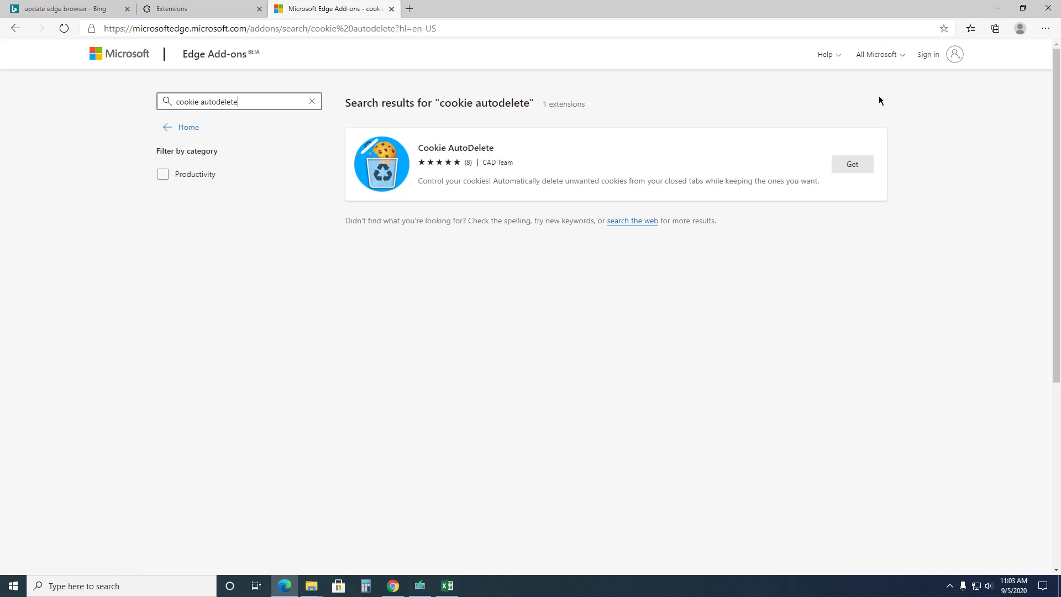
click(851, 164)
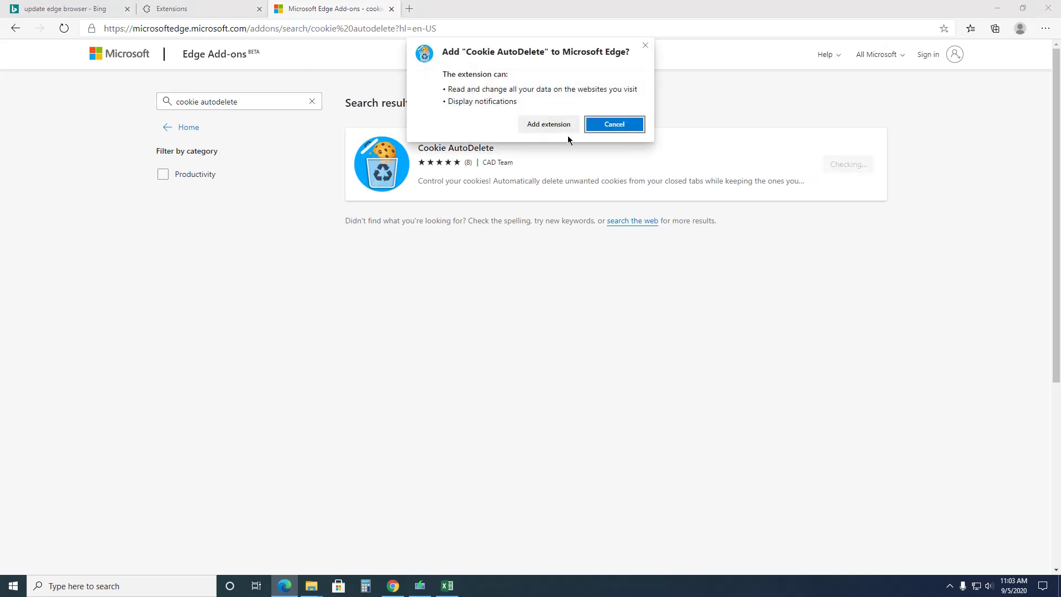
click(539, 123)
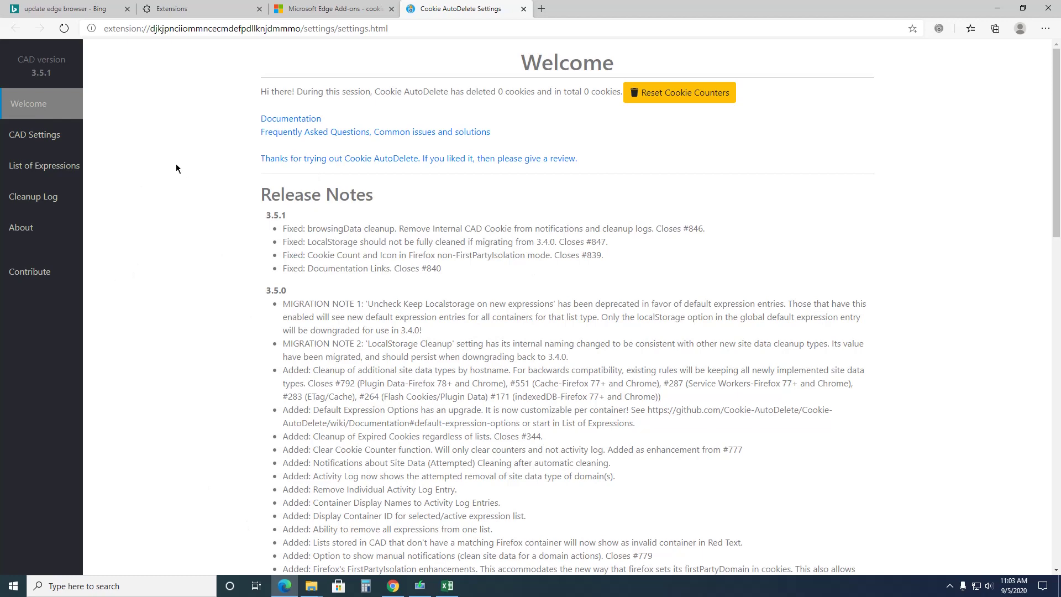
click(332, 11)
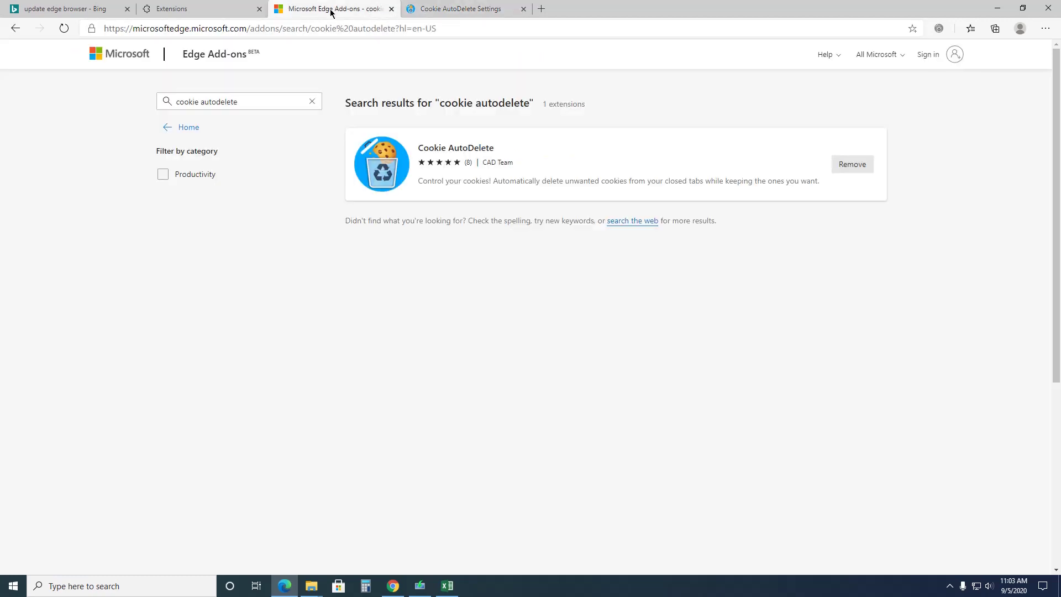
Search the store for 'ad block' and add the AdFighter extension to Edge.
drag(309, 102, 171, 100)
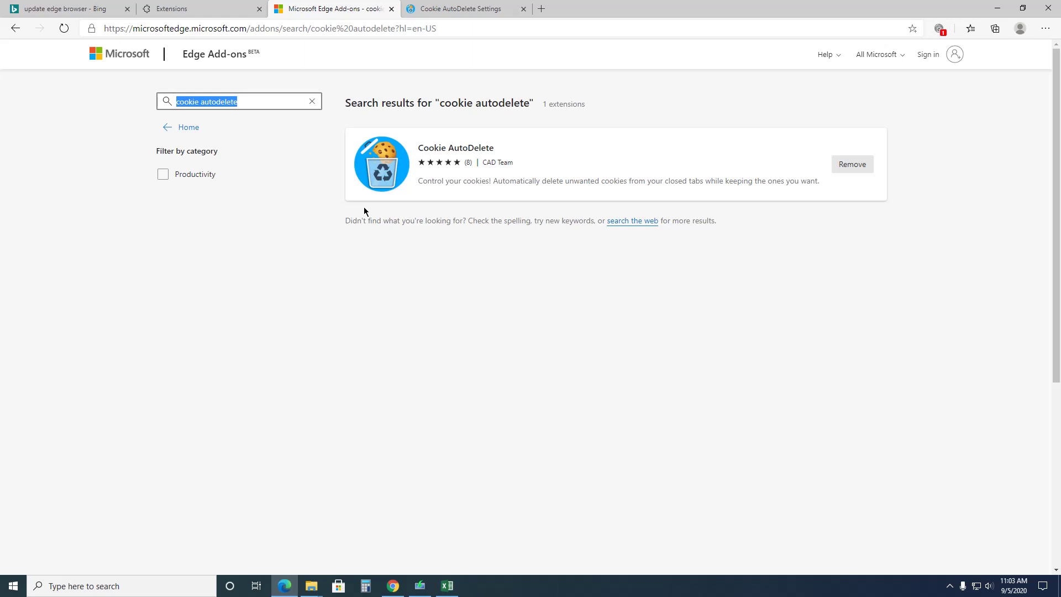
text(ad block)
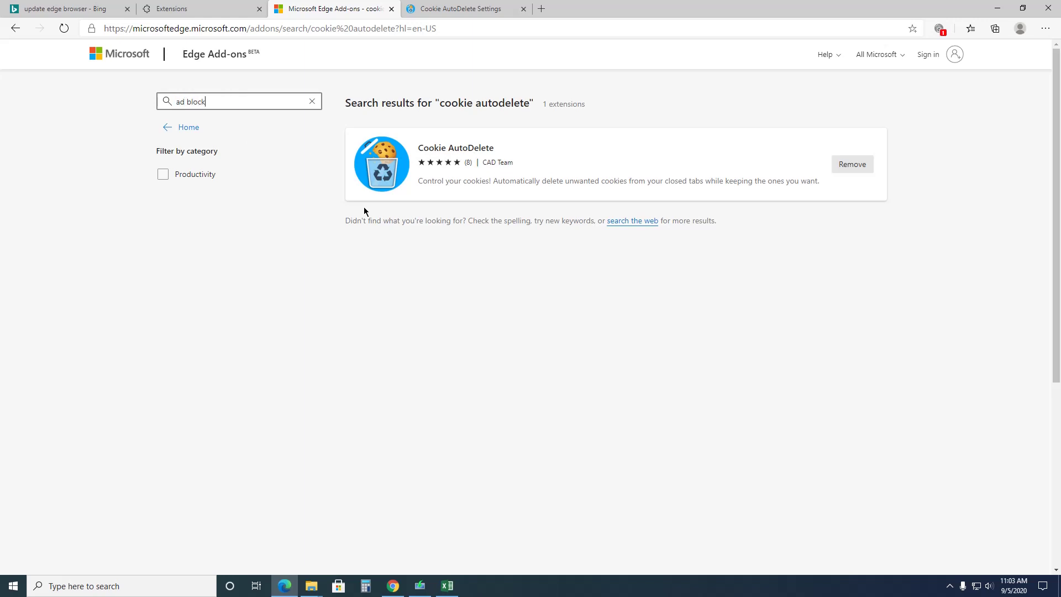
key(Return)
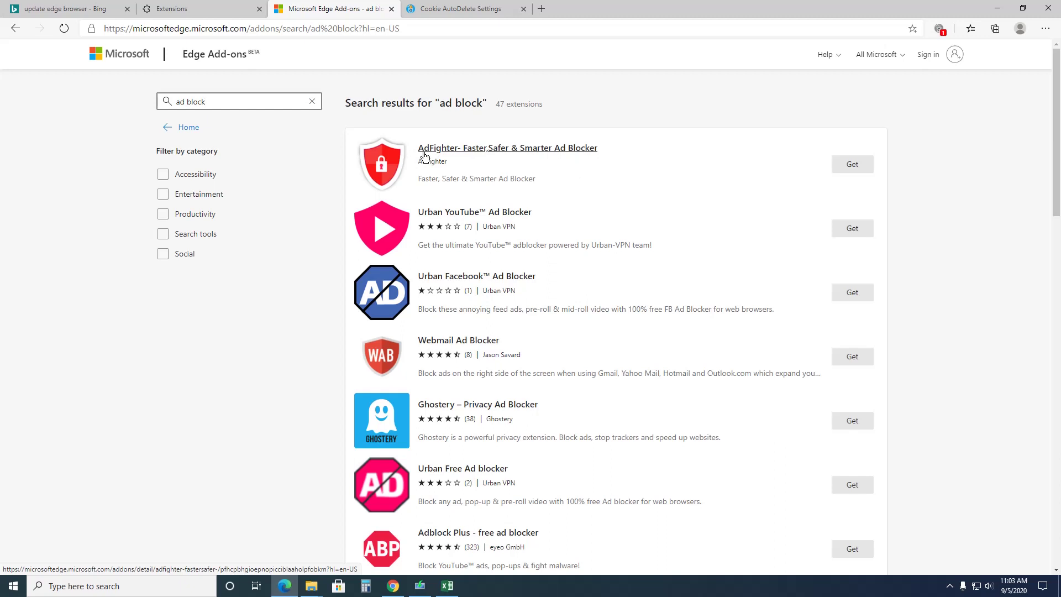
click(856, 165)
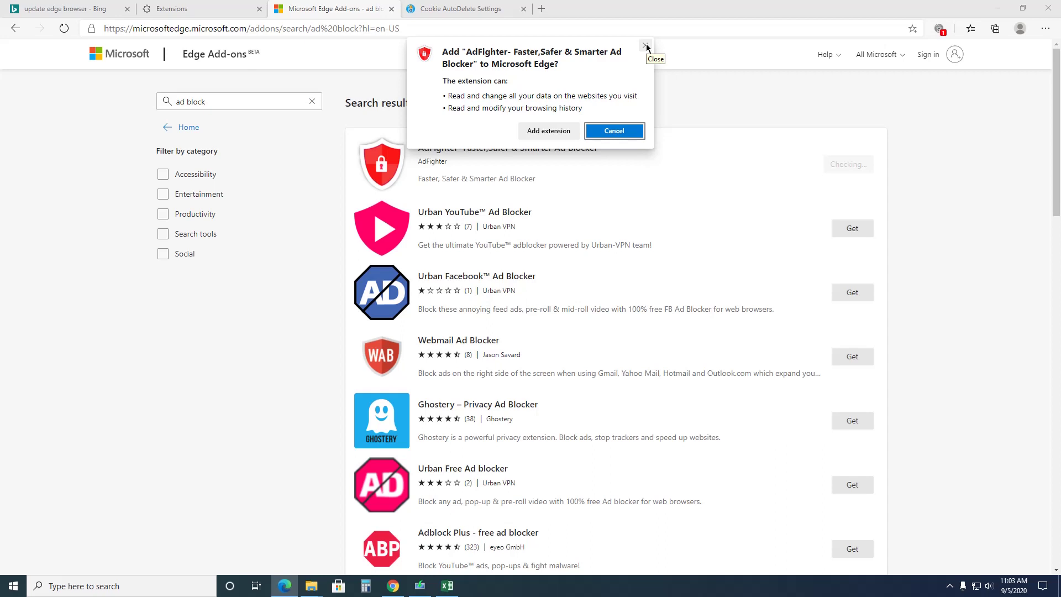
click(550, 133)
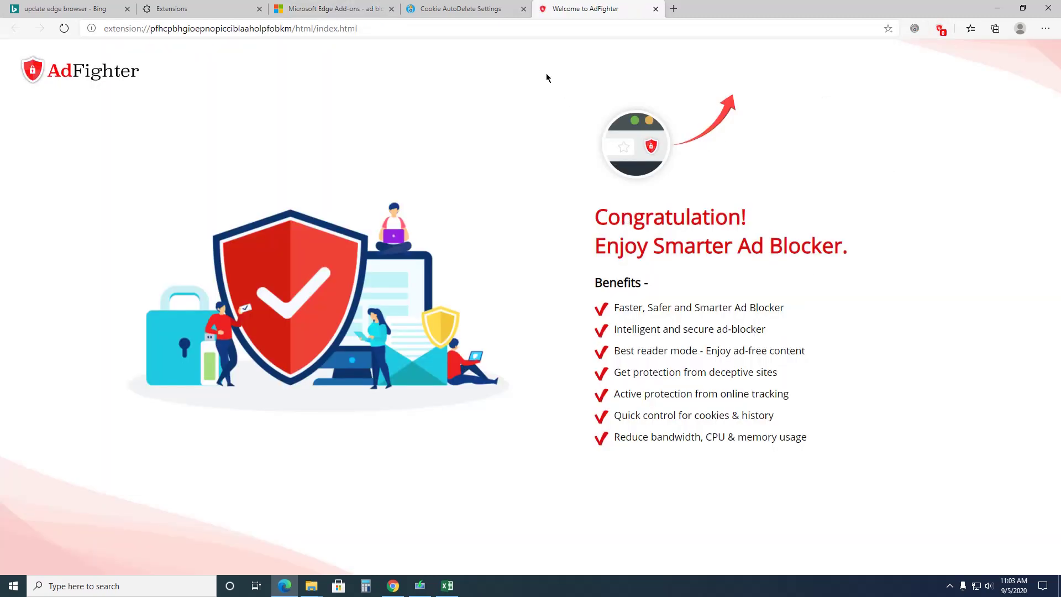
Check the AdFighter panel, trying to switch protection off but keeping it on, then close it.
click(938, 29)
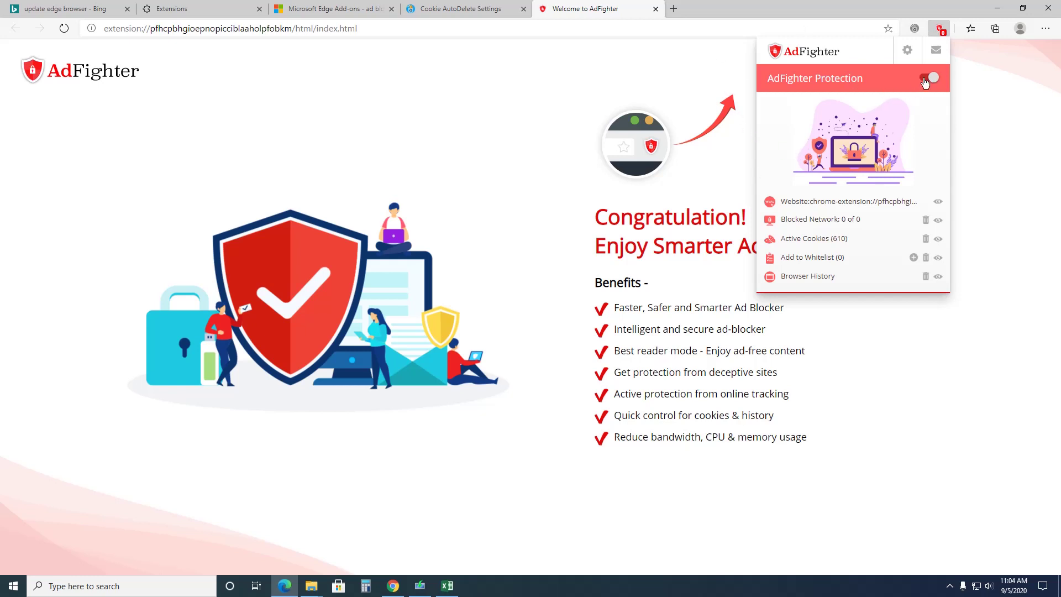
click(925, 80)
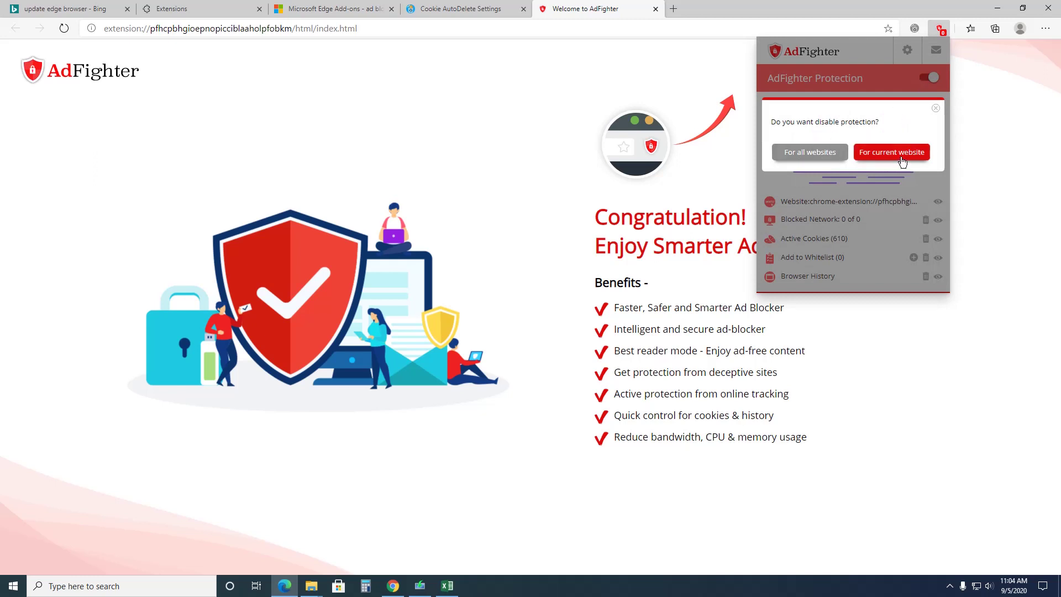
click(935, 108)
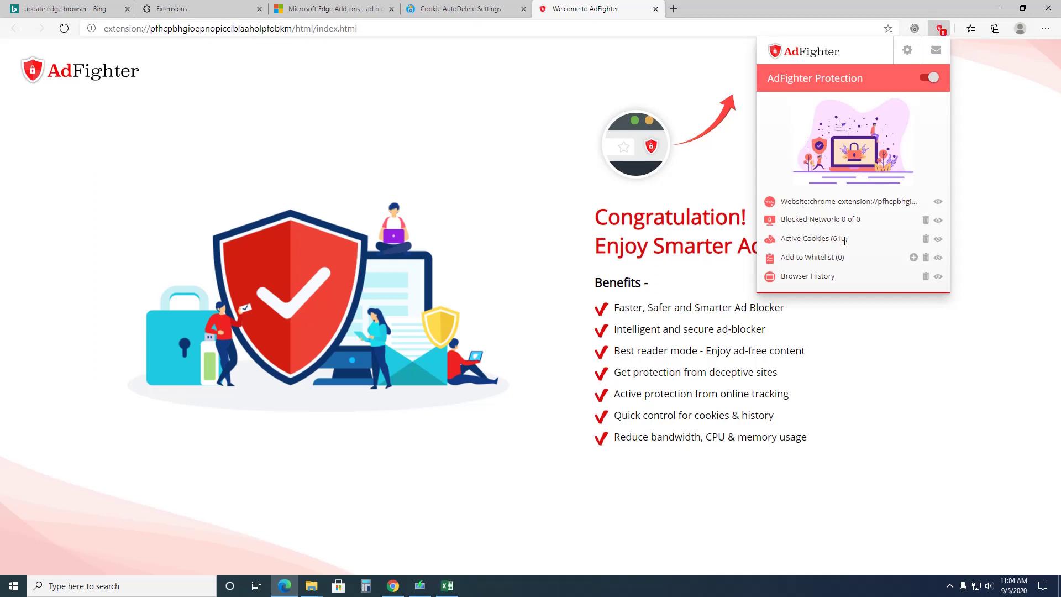
click(778, 11)
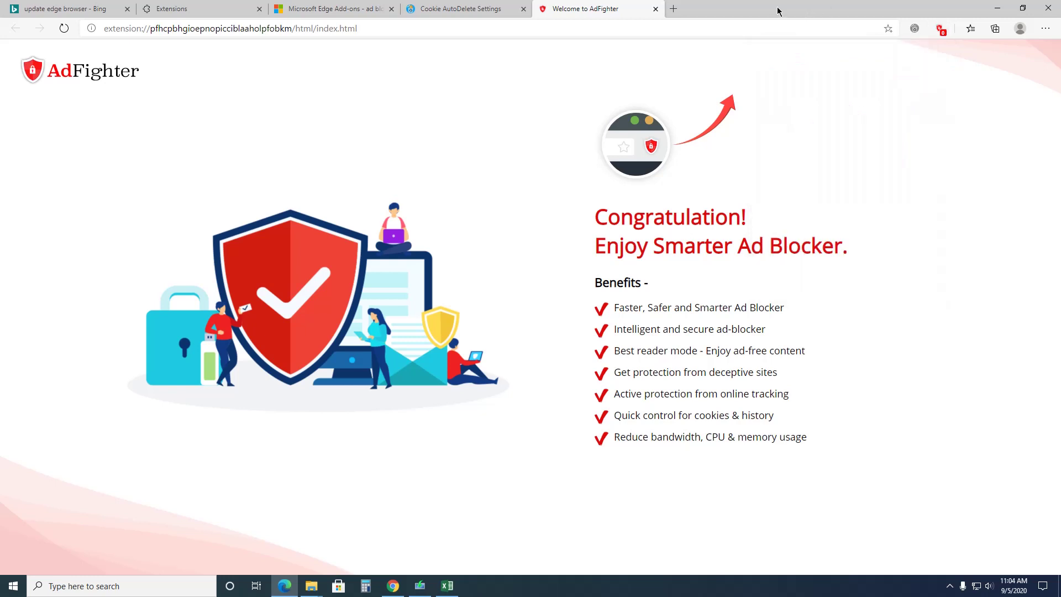
Search the Add-ons store for 'privacy badger' and add Privacy Badger to Edge.
click(316, 11)
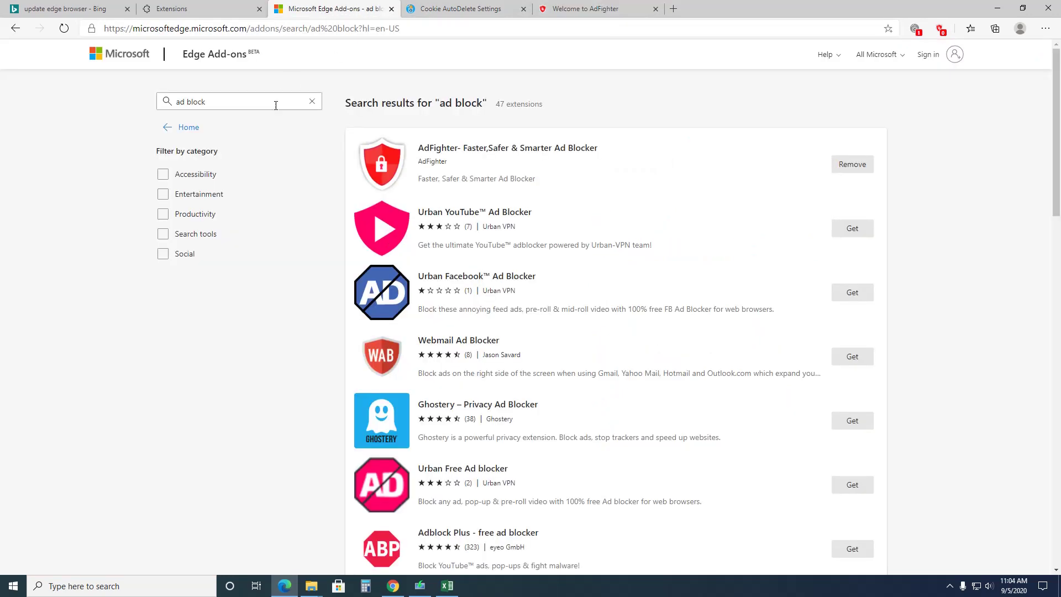
drag(277, 101, 166, 102)
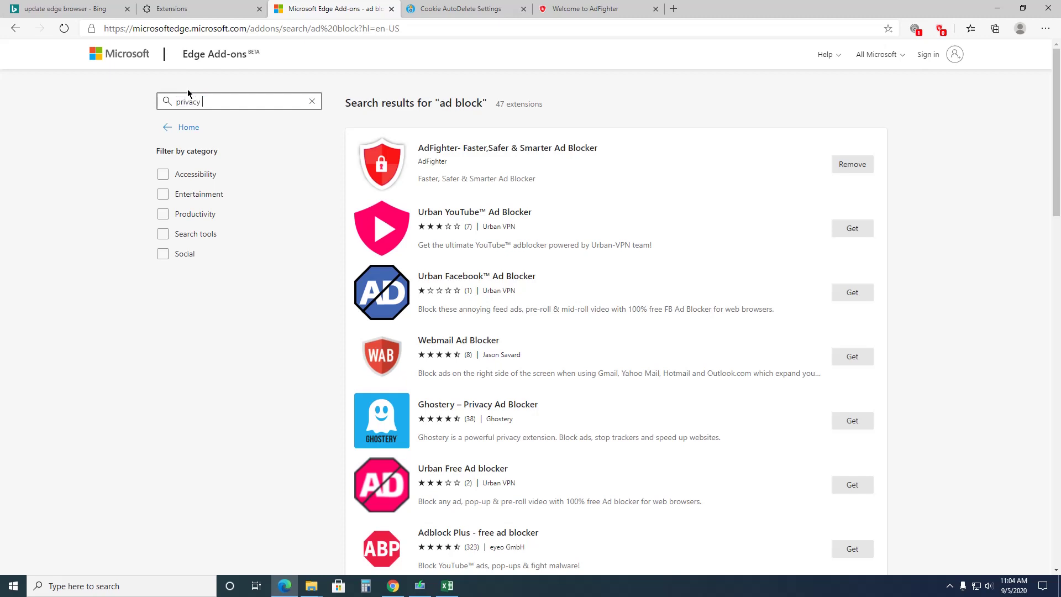
text(privacy badger)
key(Return)
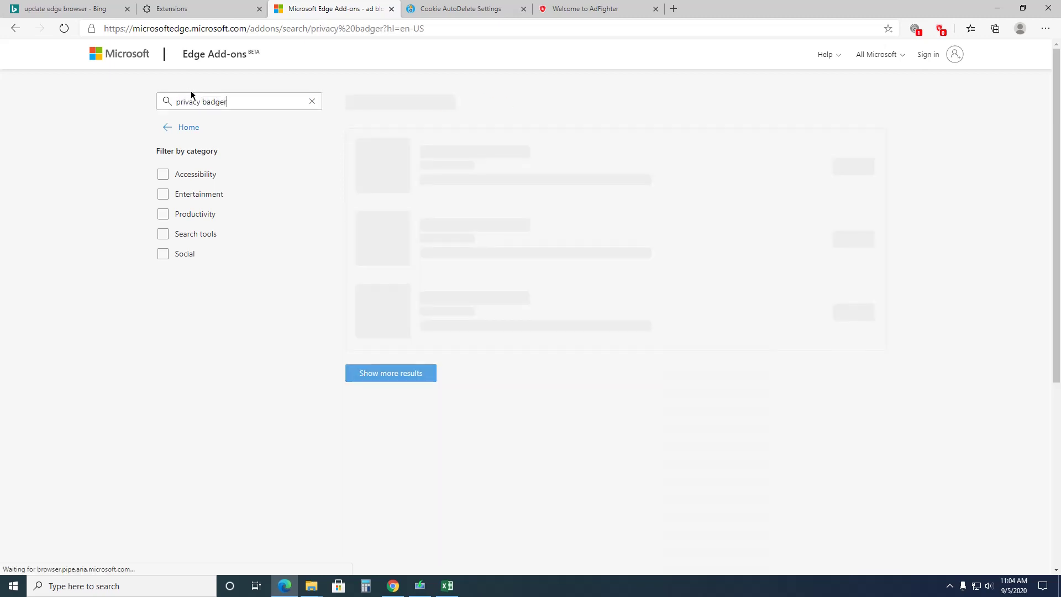
click(851, 161)
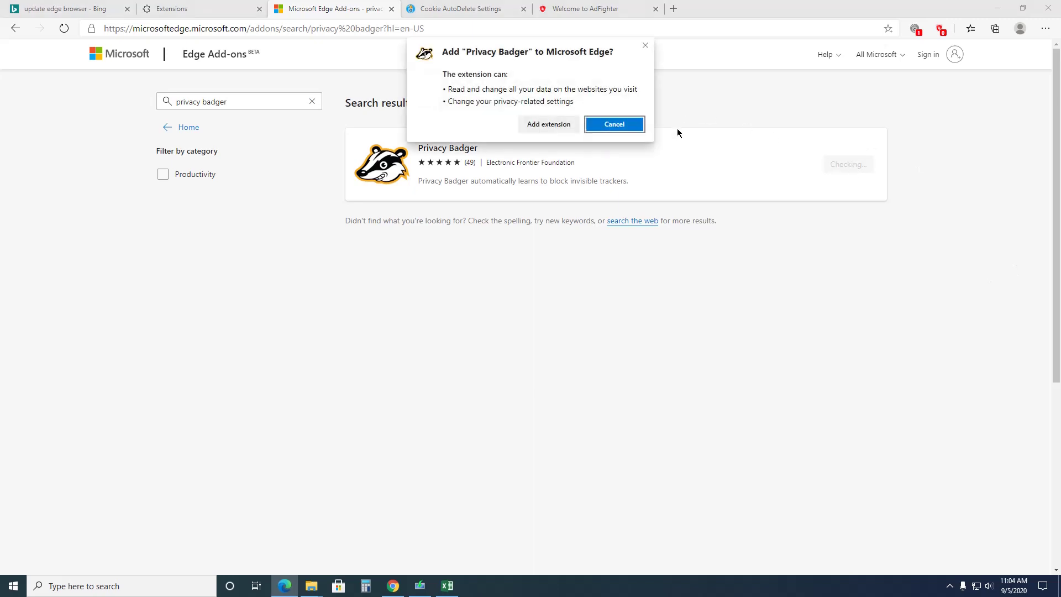
click(545, 127)
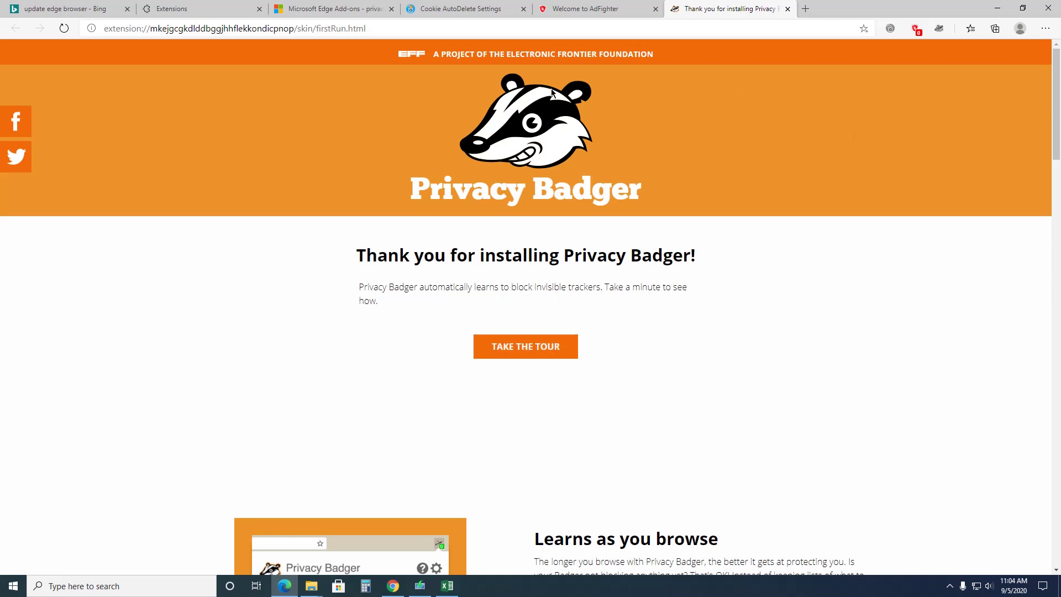
Search the store for 'https everywhere', add HTTPS Everywhere to Edge and dismiss the notice.
click(340, 12)
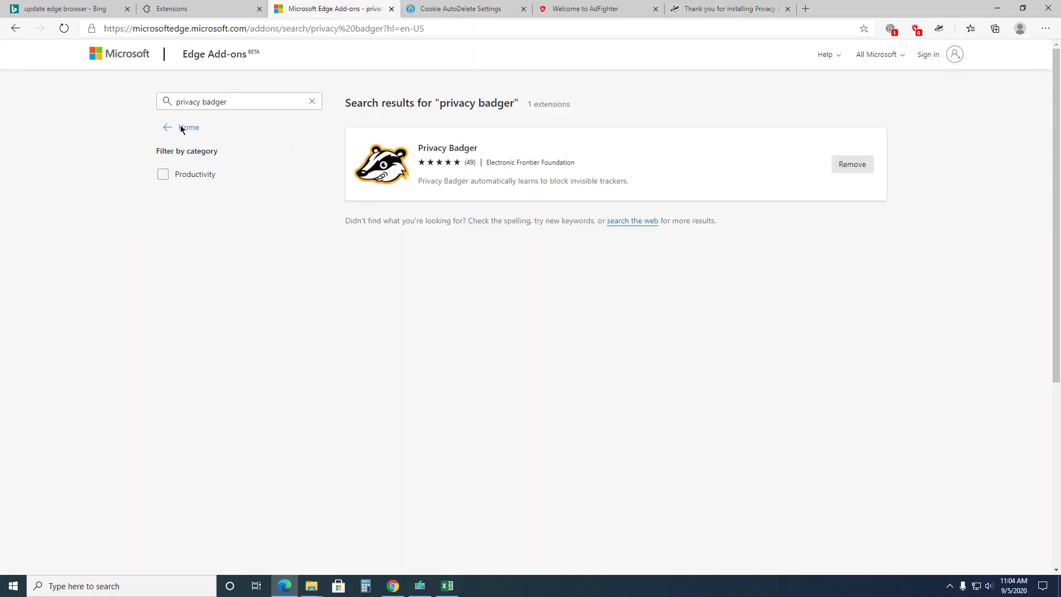
drag(253, 103, 134, 107)
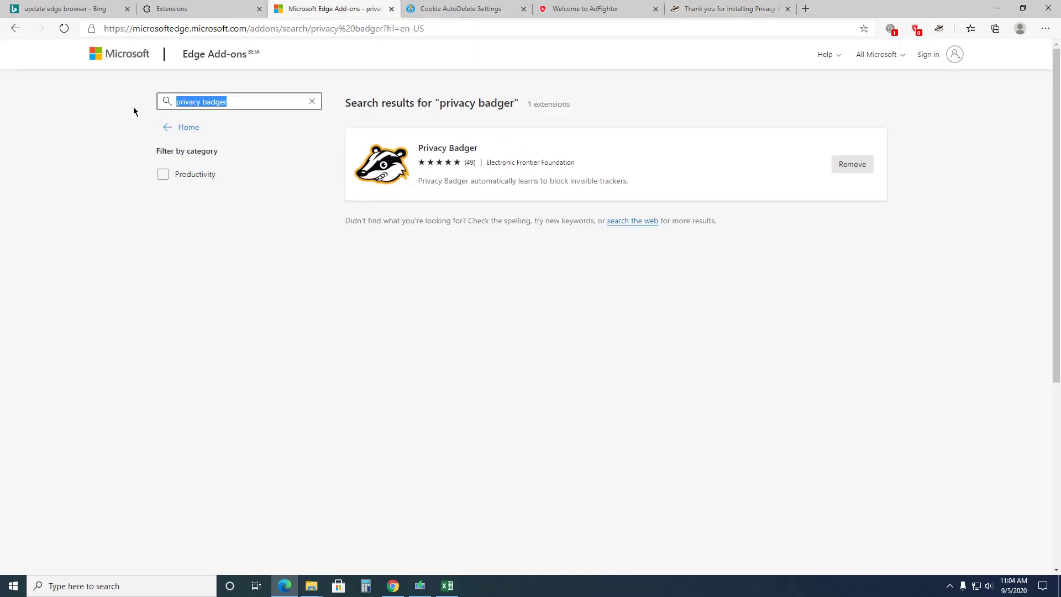
text(https every)
key(BackSpace)
text(ywhere)
key(Return)
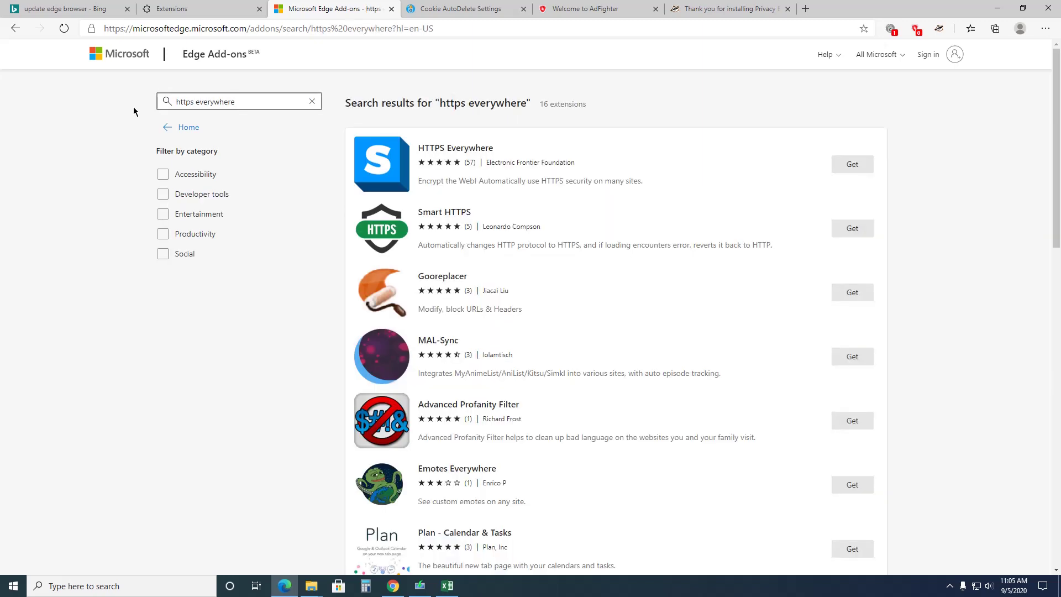
click(840, 163)
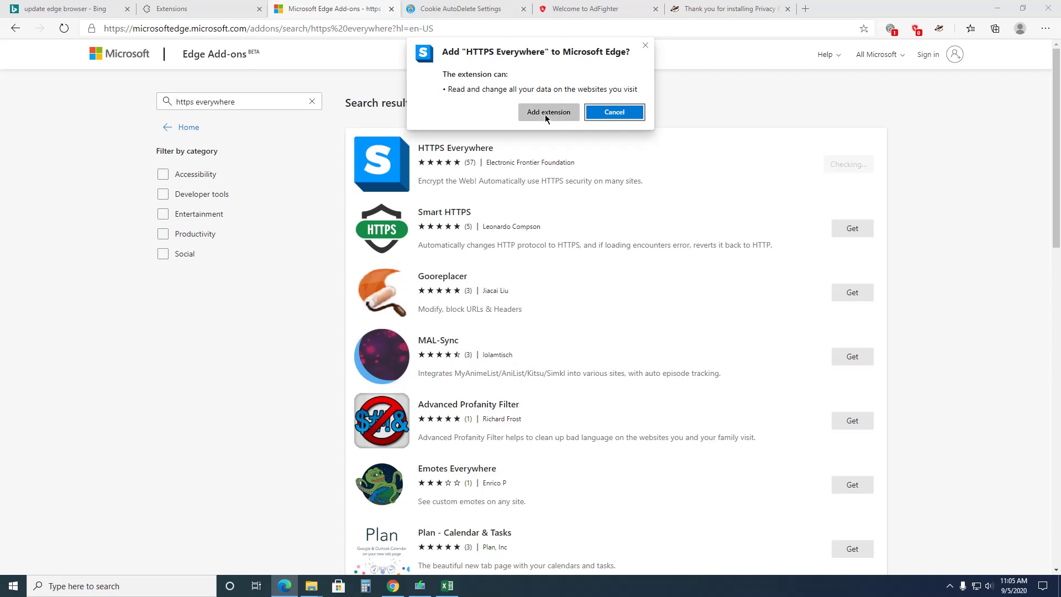
click(545, 113)
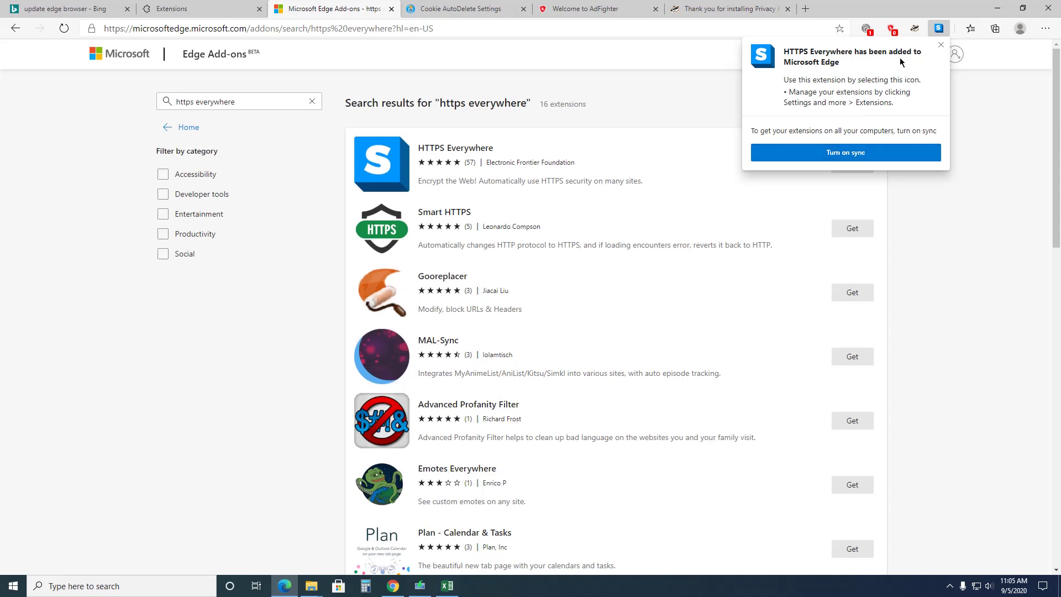
click(941, 43)
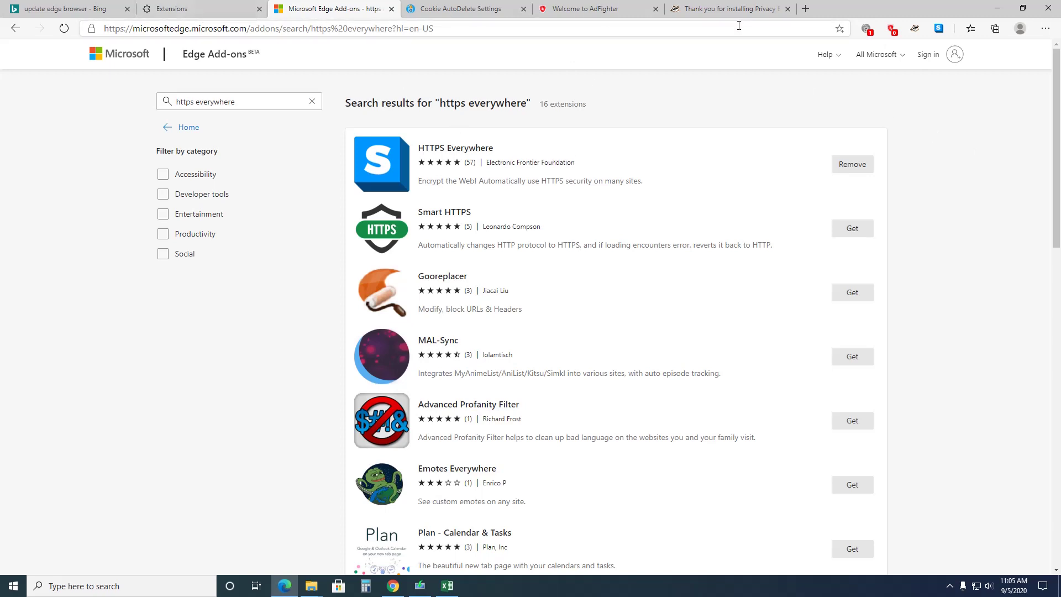
Check the list of installed extensions, then close the Edge window with all its tabs.
click(208, 9)
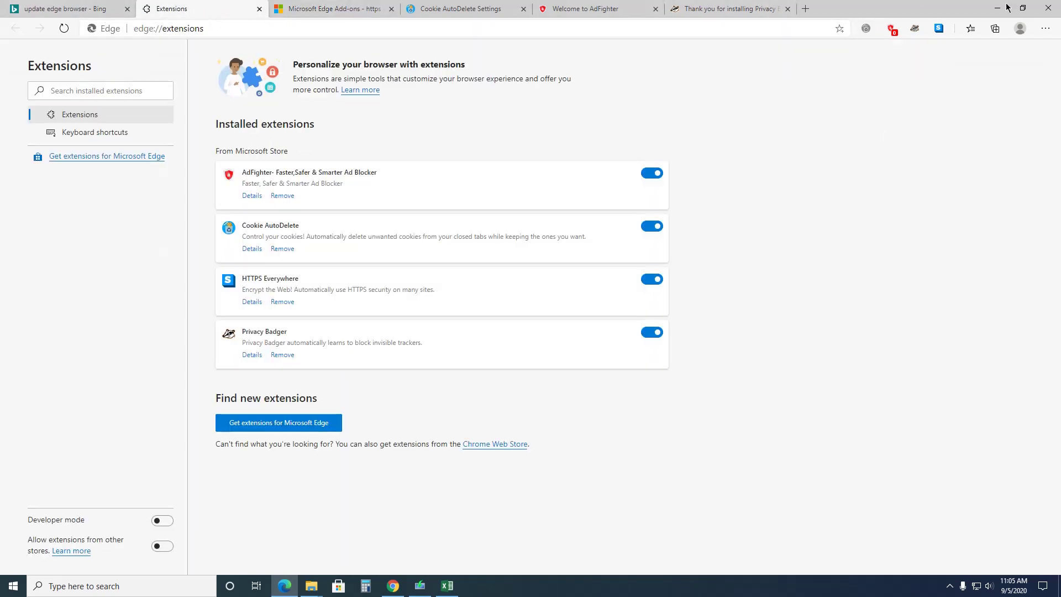
click(1049, 7)
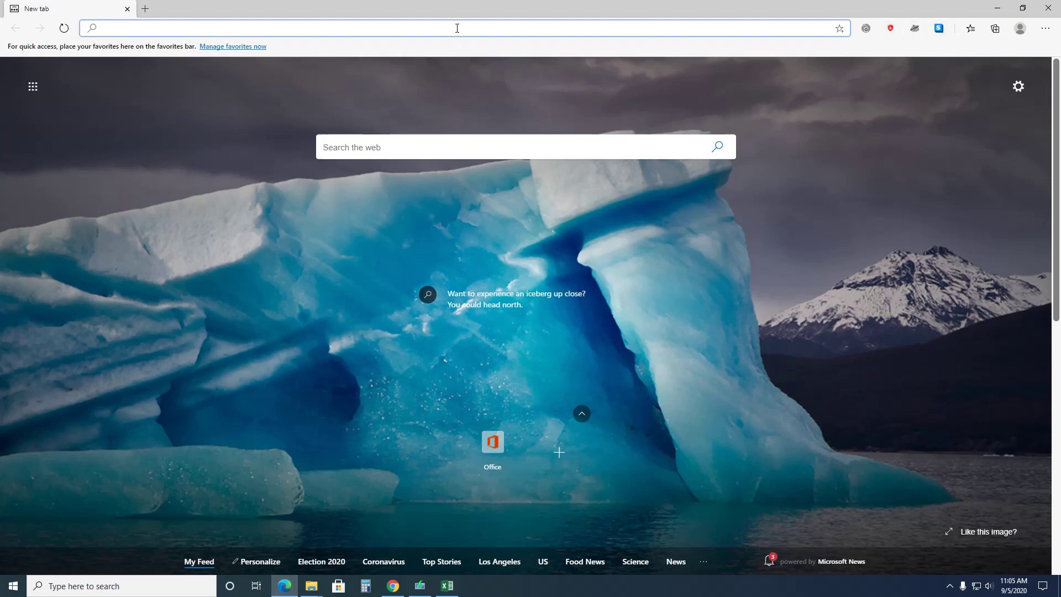
Load latimes.com and view AdFighter's blocking stats and Cookie AutoDelete's cookie count for it.
text(latimes.com)
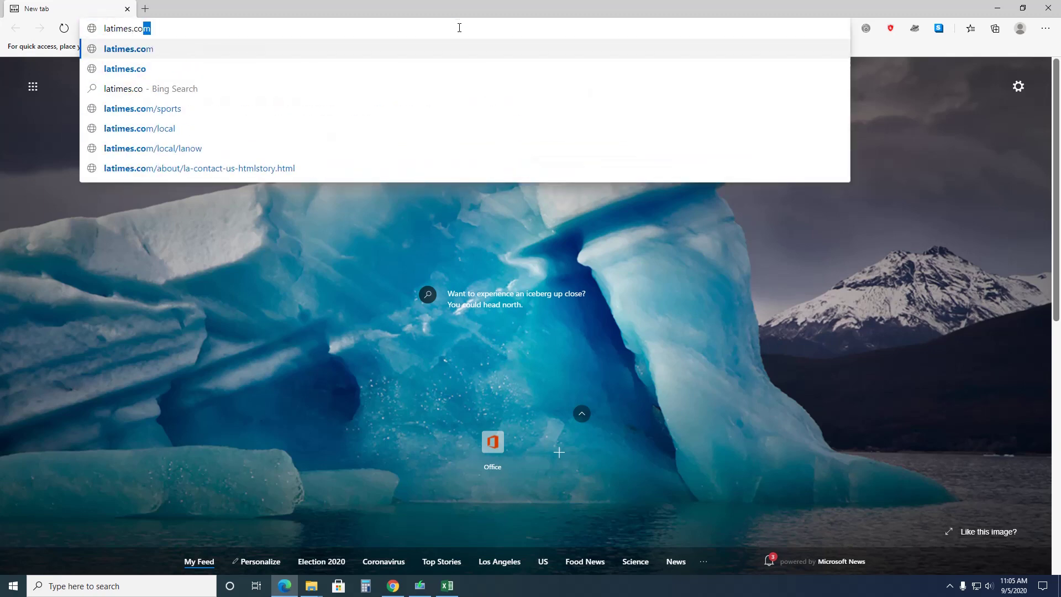
key(Return)
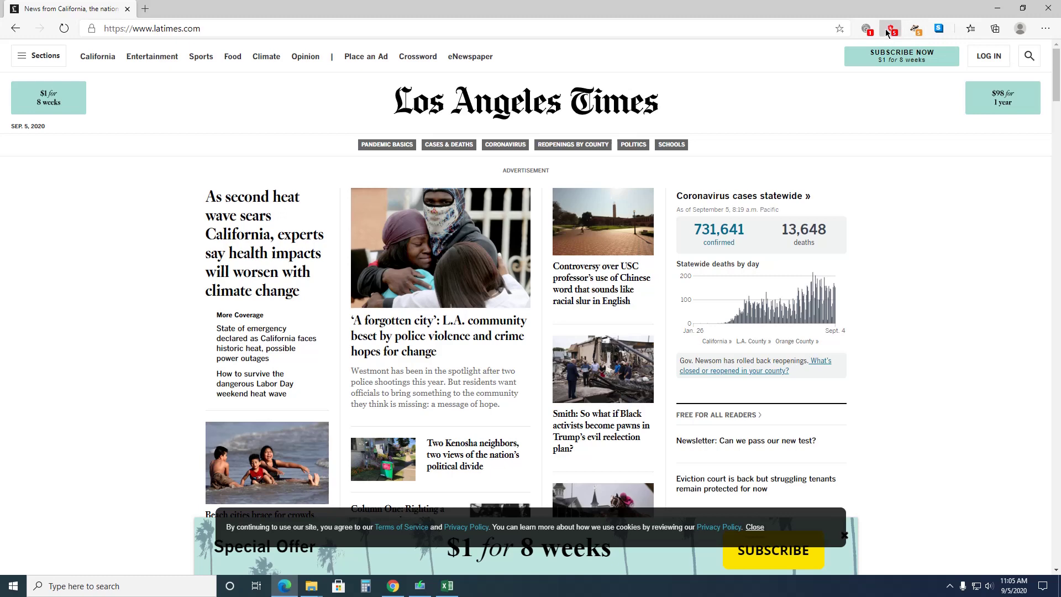
click(888, 31)
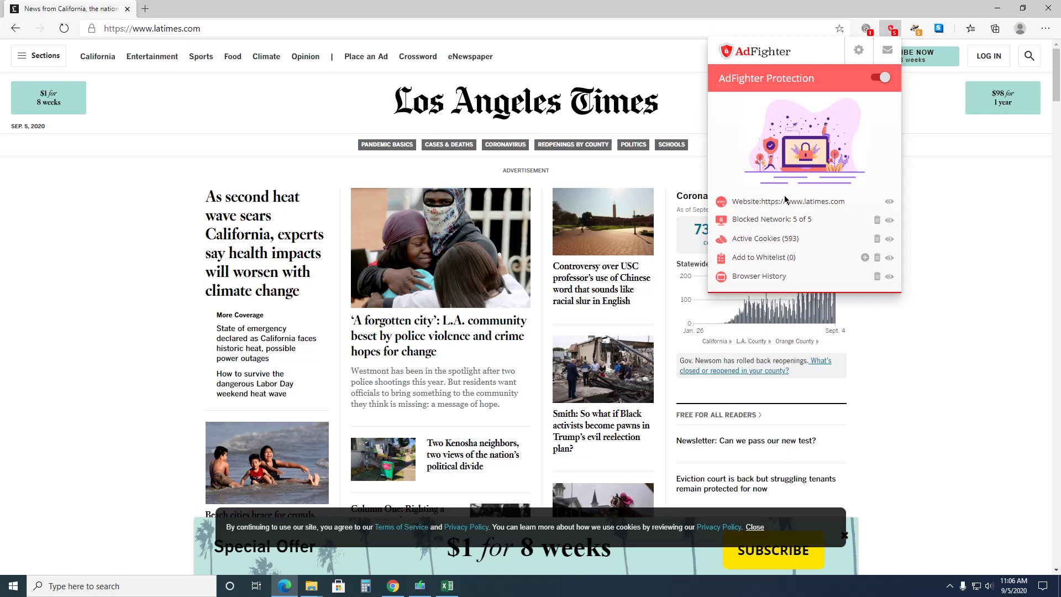
click(859, 28)
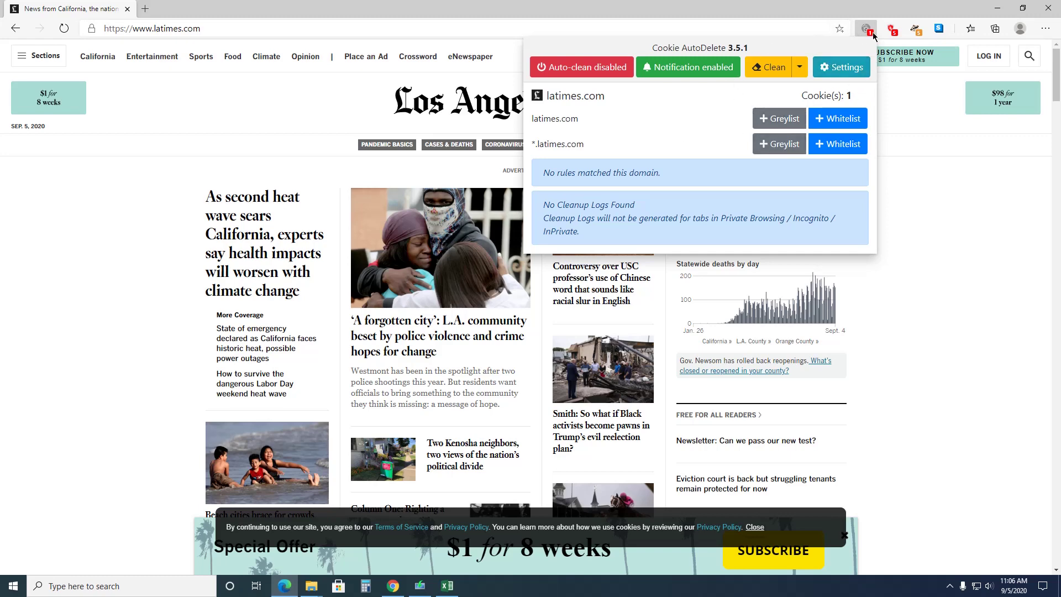
click(910, 33)
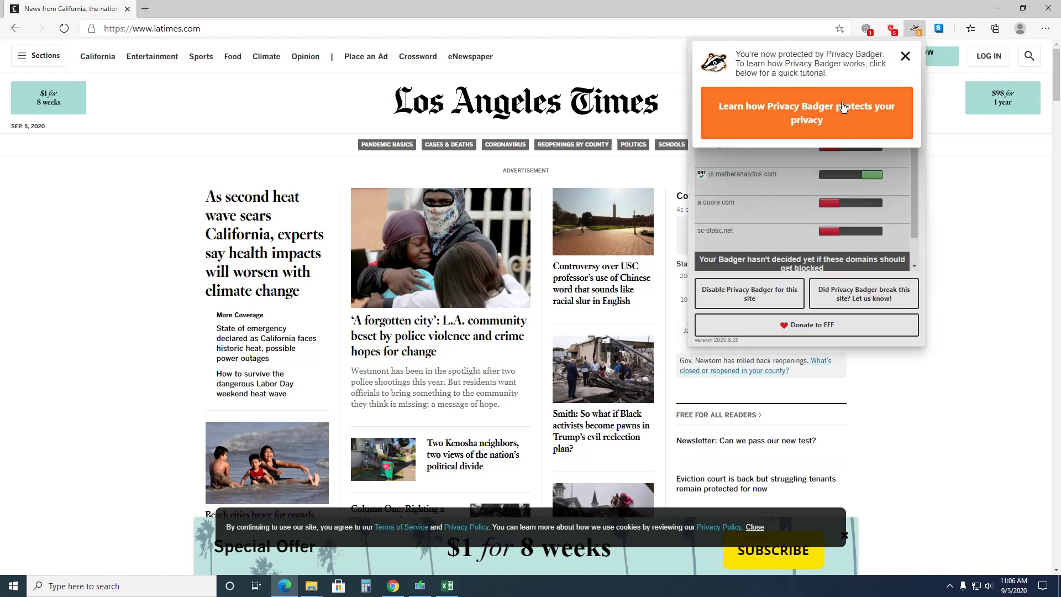
click(905, 55)
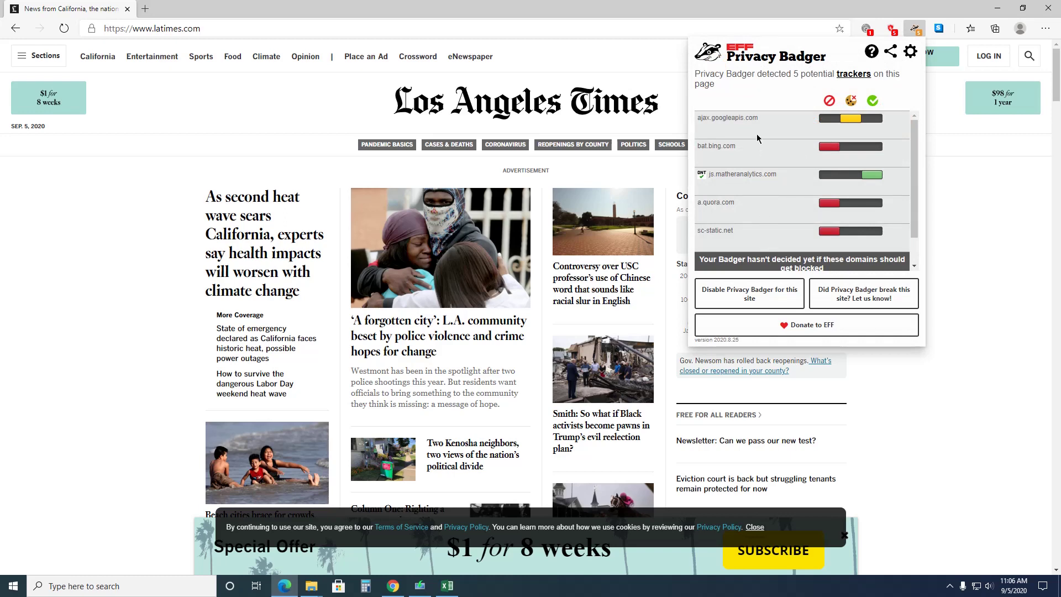
drag(914, 163, 921, 48)
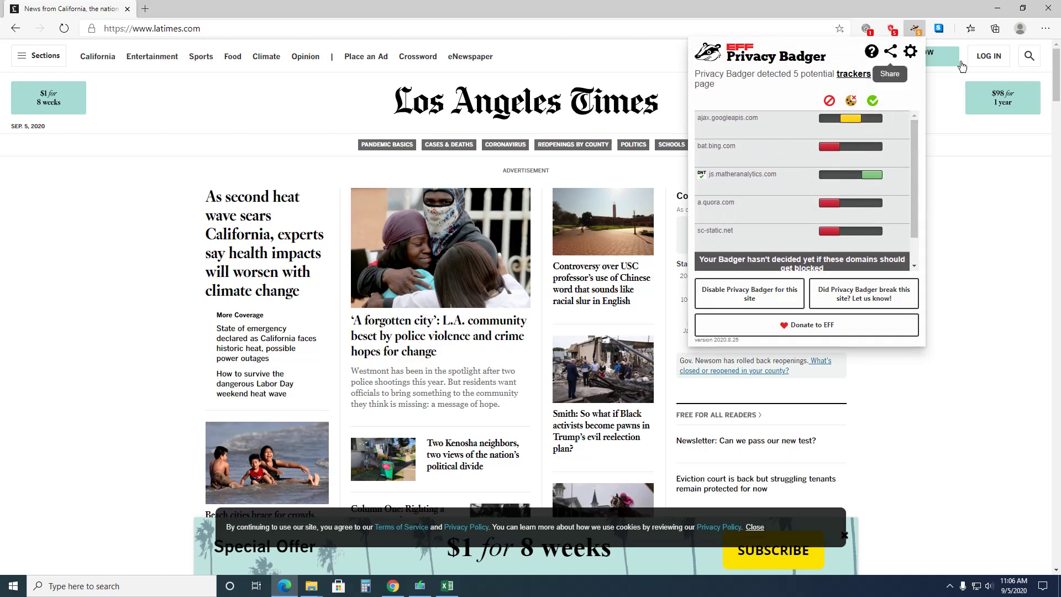
click(995, 209)
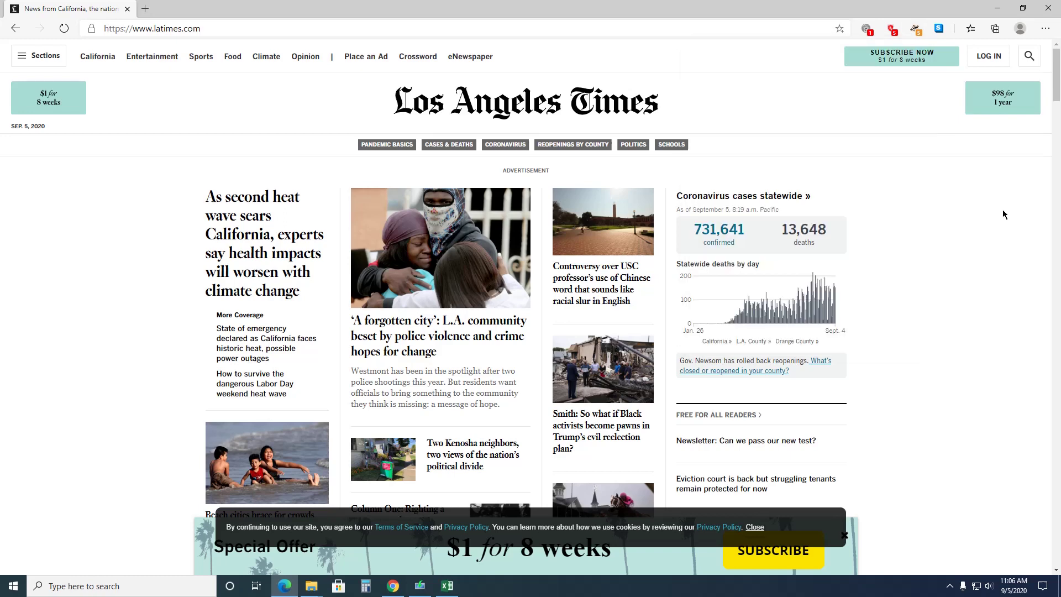
click(941, 32)
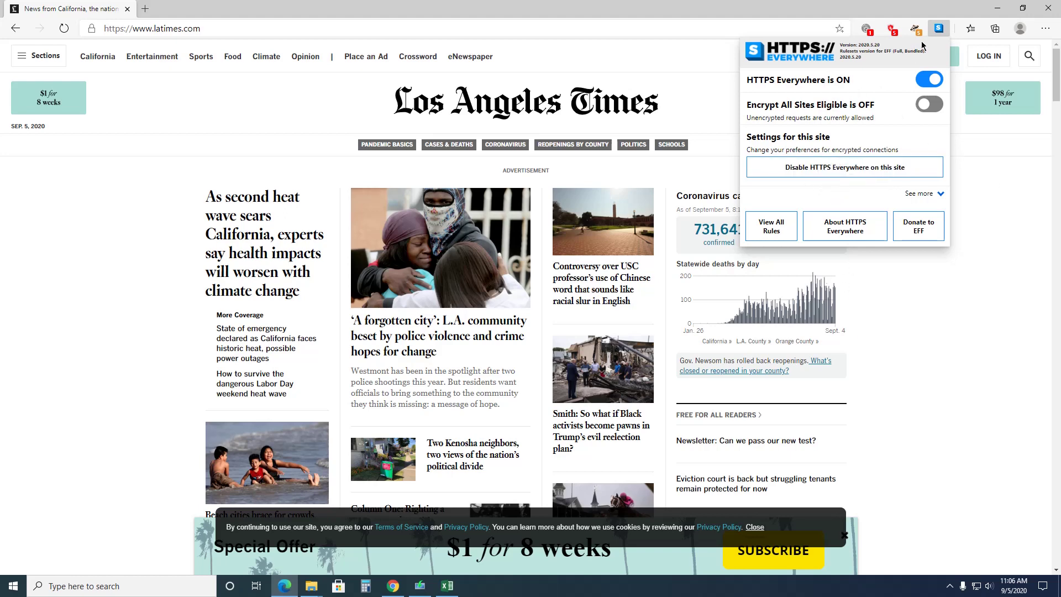
click(1014, 181)
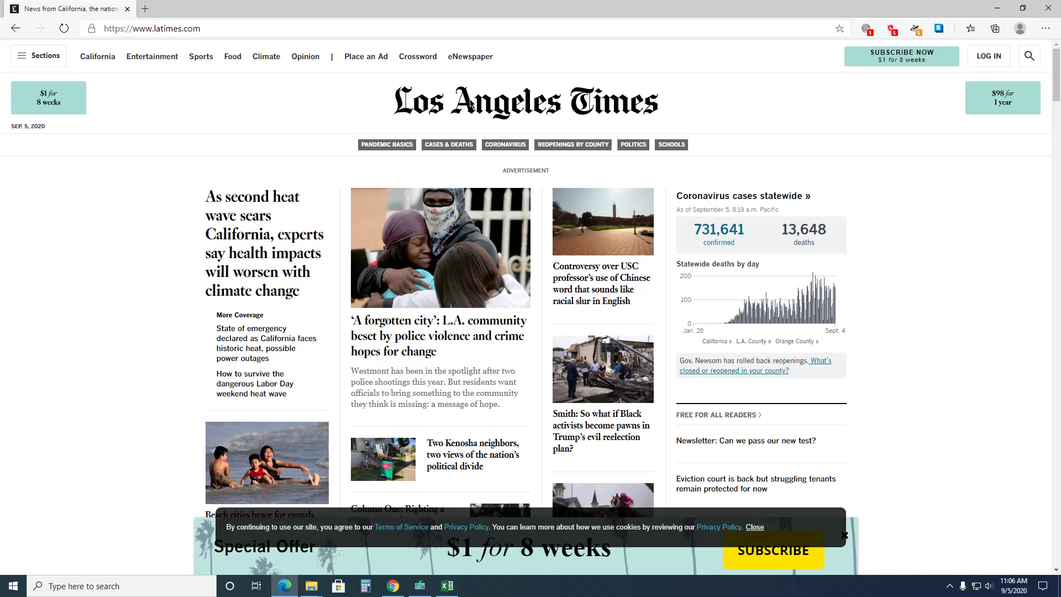
Switch off AdFighter protection 'For current website' on latimes.com only.
click(890, 31)
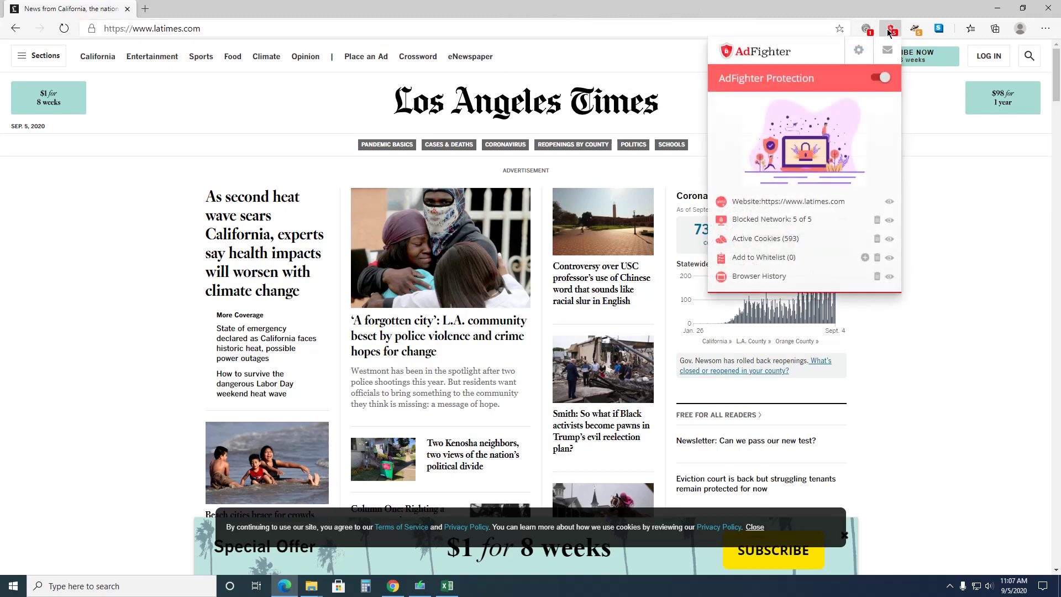
click(878, 79)
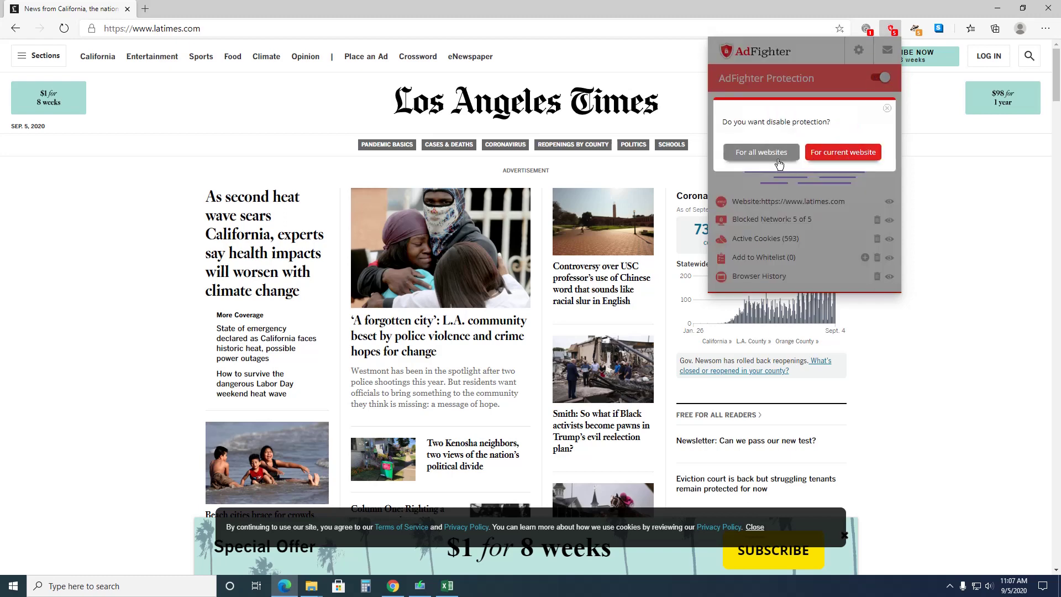
click(848, 157)
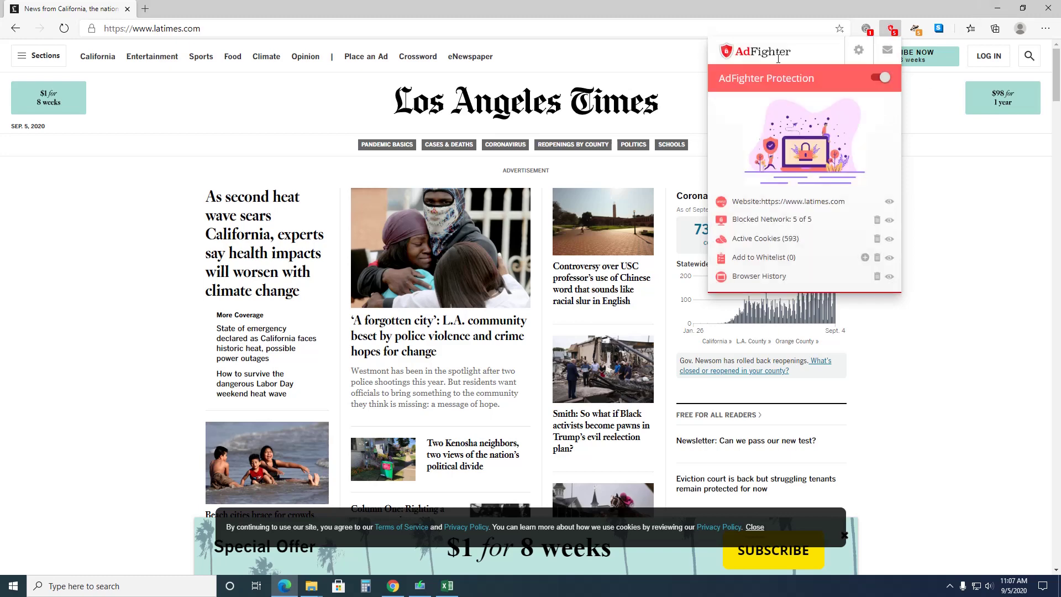
Close the AdFighter panel and then the Edge window.
click(1049, 9)
click(1050, 8)
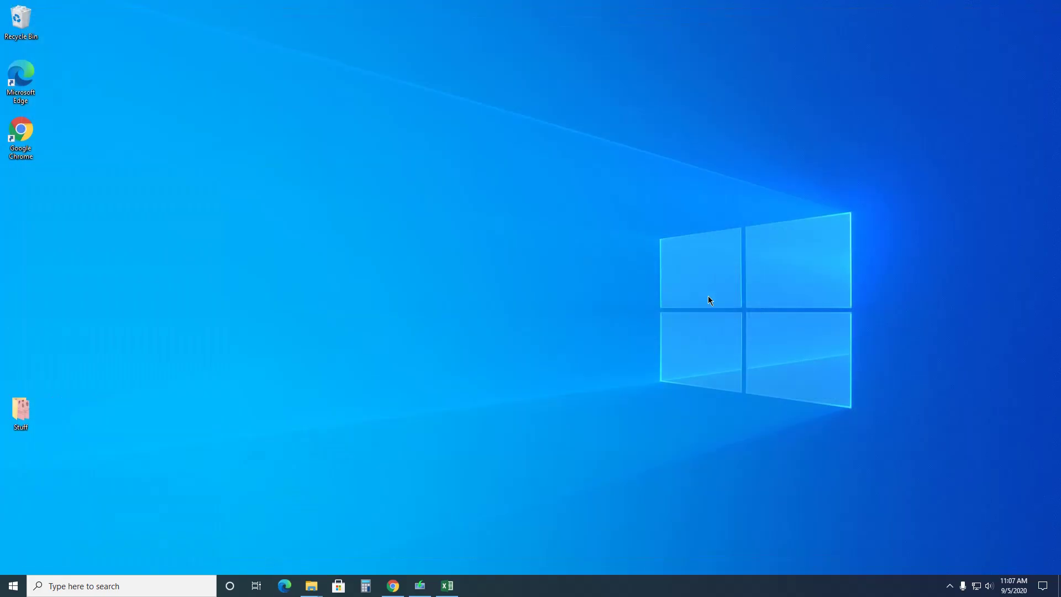